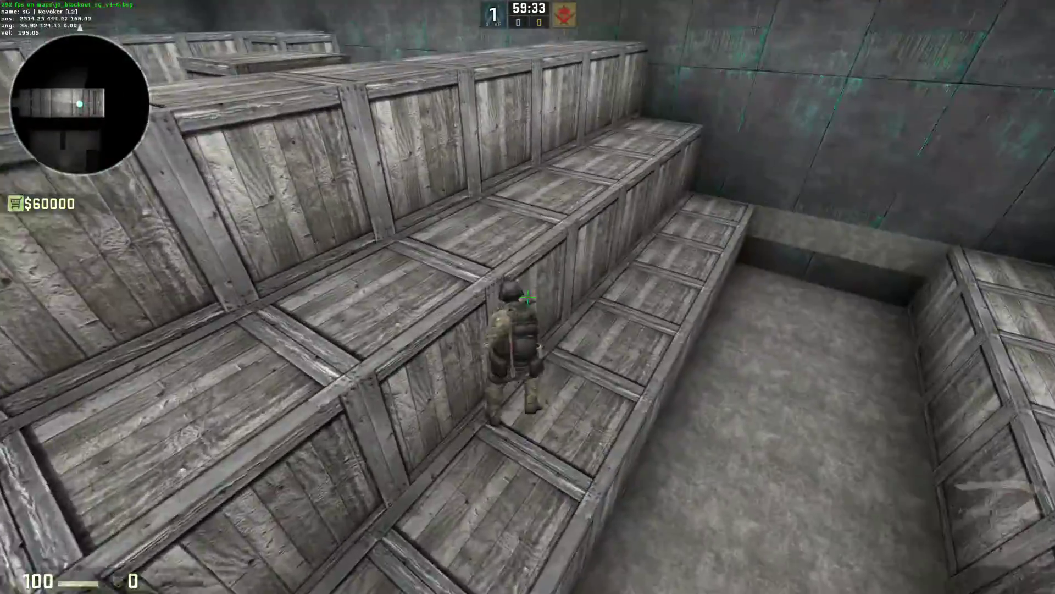
{"action": "key", "text": "d"}
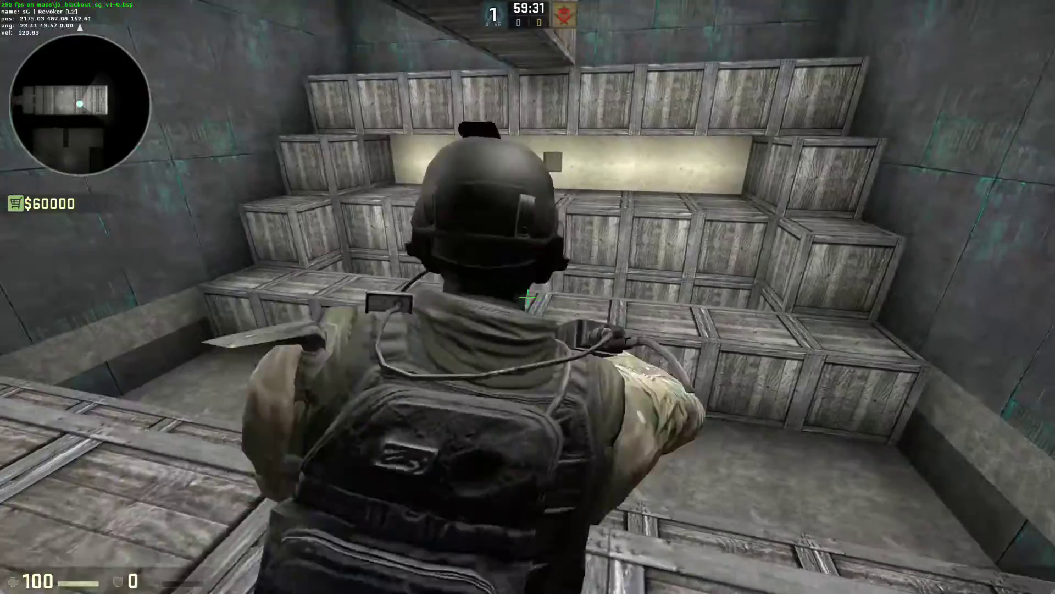
{"action": "key", "text": "space"}
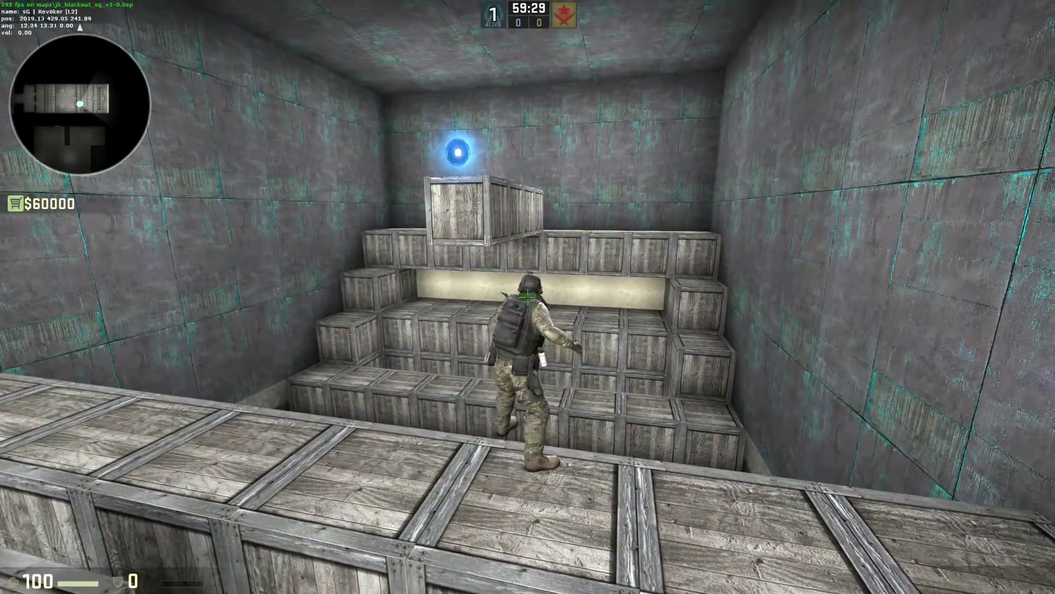
{"action": "key", "text": "a"}
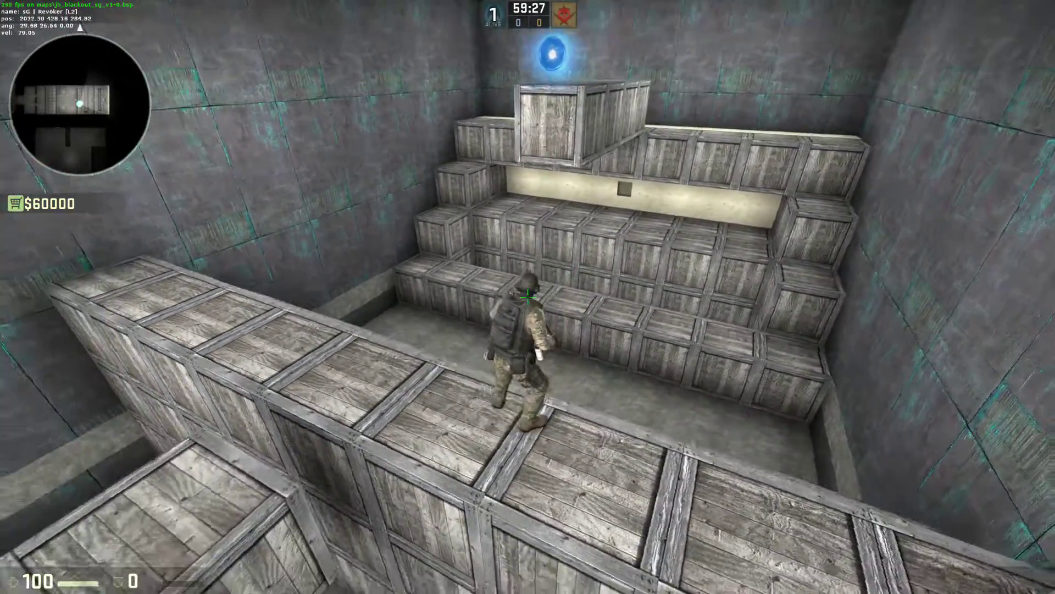
- Dump the keyvalues of all env_spritetrail entities in the developer console and highlight those of the last entity
{"action": "key", "text": "grave"}
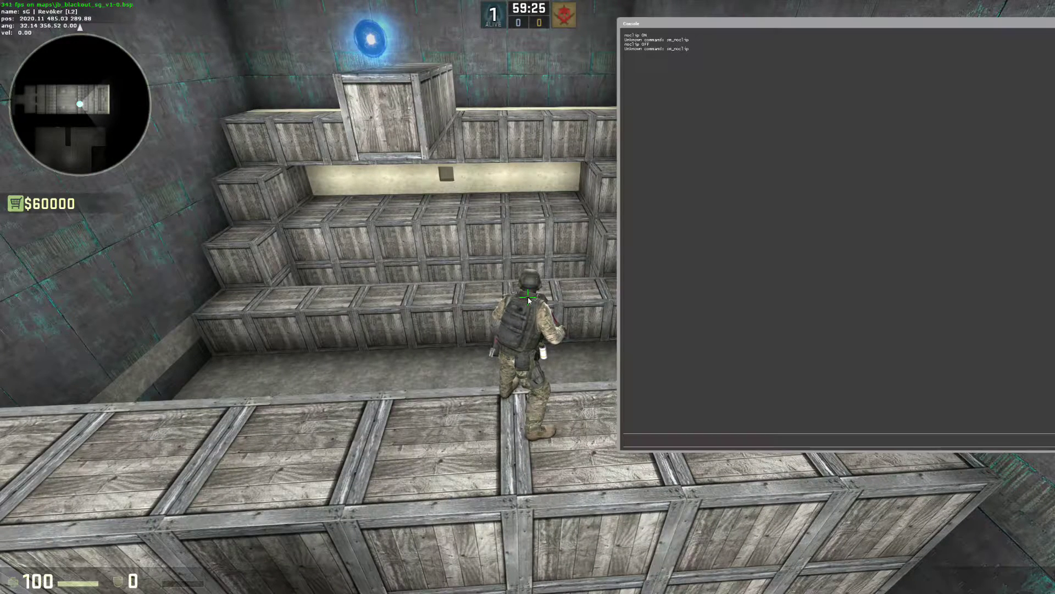
{"action": "type", "text": "ent_dump env_spritetrail"}
{"action": "key", "text": "Return"}
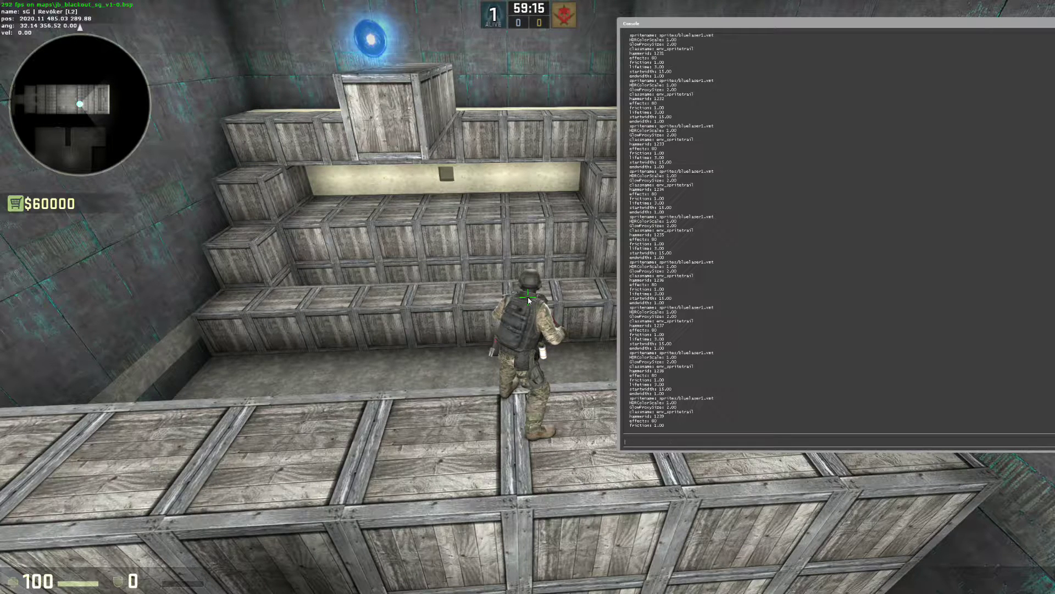
{"action": "left_click_drag", "start_coordinate": [644, 316], "coordinate": [636, 395]}
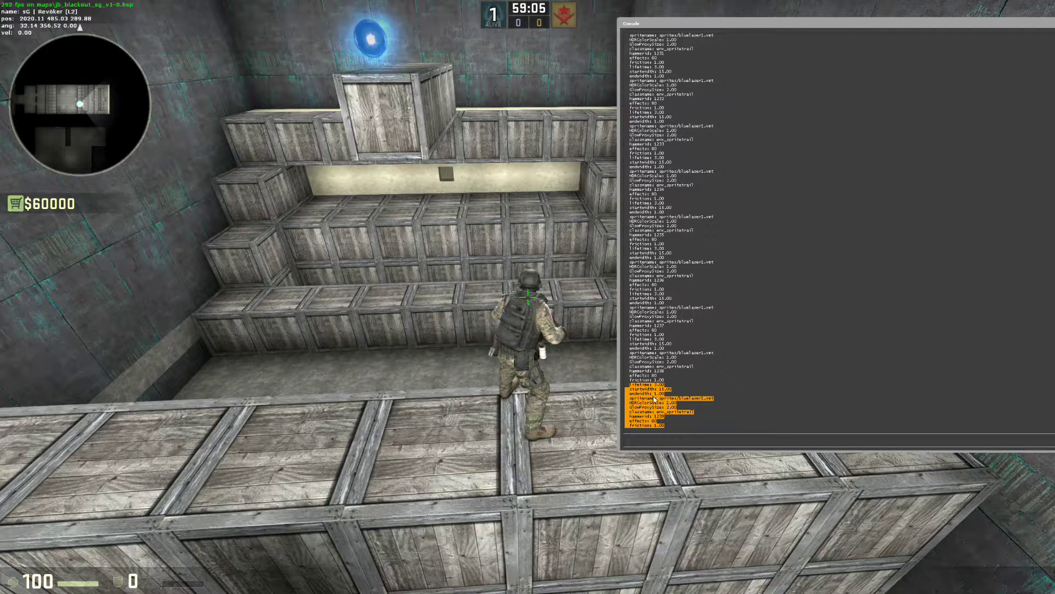
- Fire the SetScale input with value 1 on all env_spritetrail entities through the console
{"action": "left_click", "coordinate": [661, 442]}
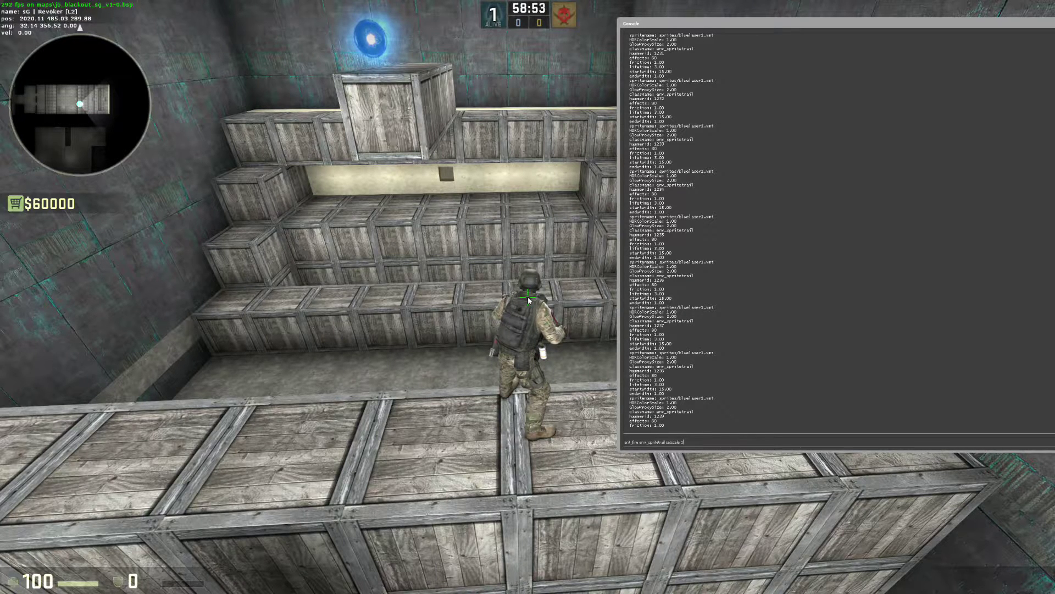
{"action": "key", "text": "Return"}
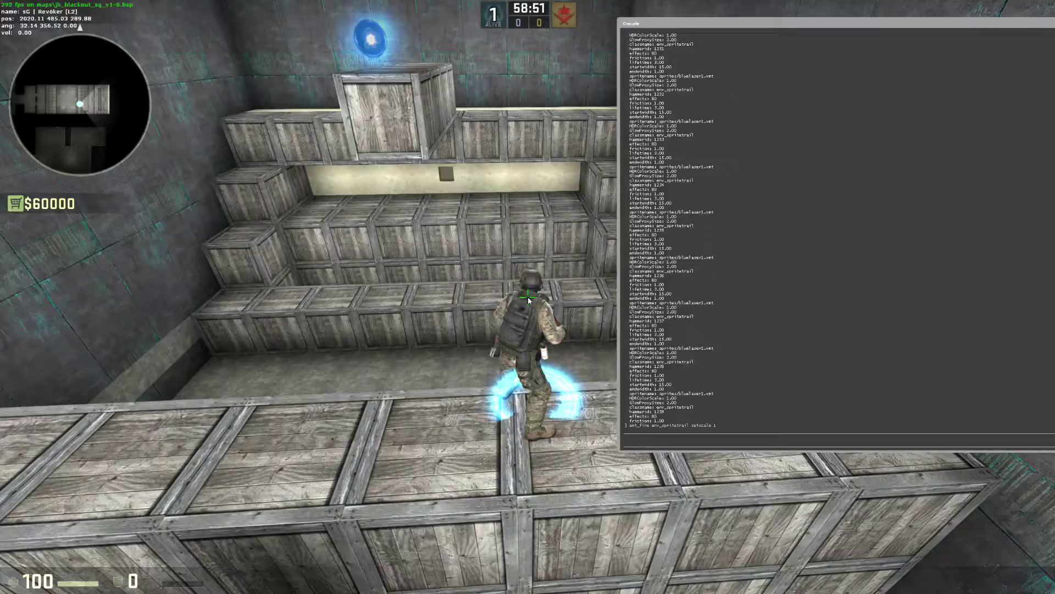
{"action": "key", "text": "grave"}
- Run and jump along the crates to examine the blue trail following the player
{"action": "key", "text": "w"}
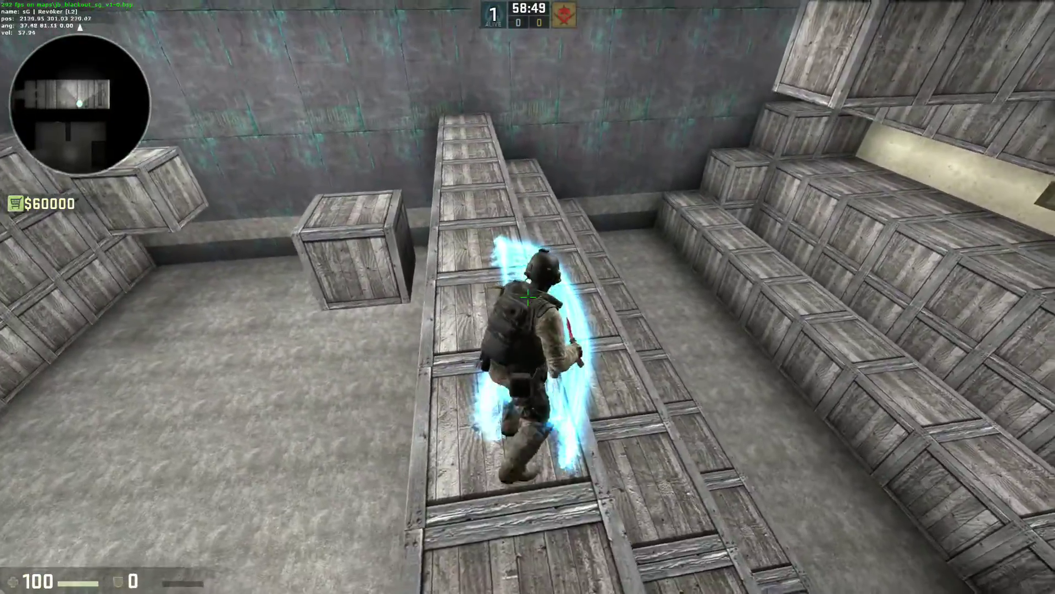
{"action": "key", "text": "s"}
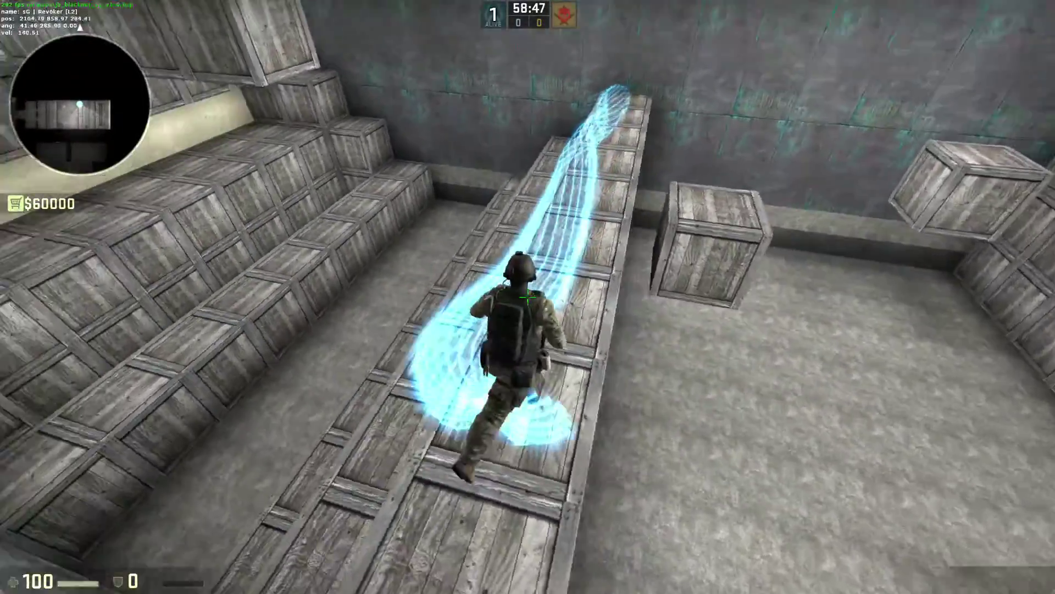
{"action": "key", "text": "w"}
{"action": "key", "text": "w"}
{"action": "key", "text": "space"}
{"action": "key", "text": "w"}
{"action": "key", "text": "space"}
{"action": "key", "text": "space"}
{"action": "key", "text": "space"}
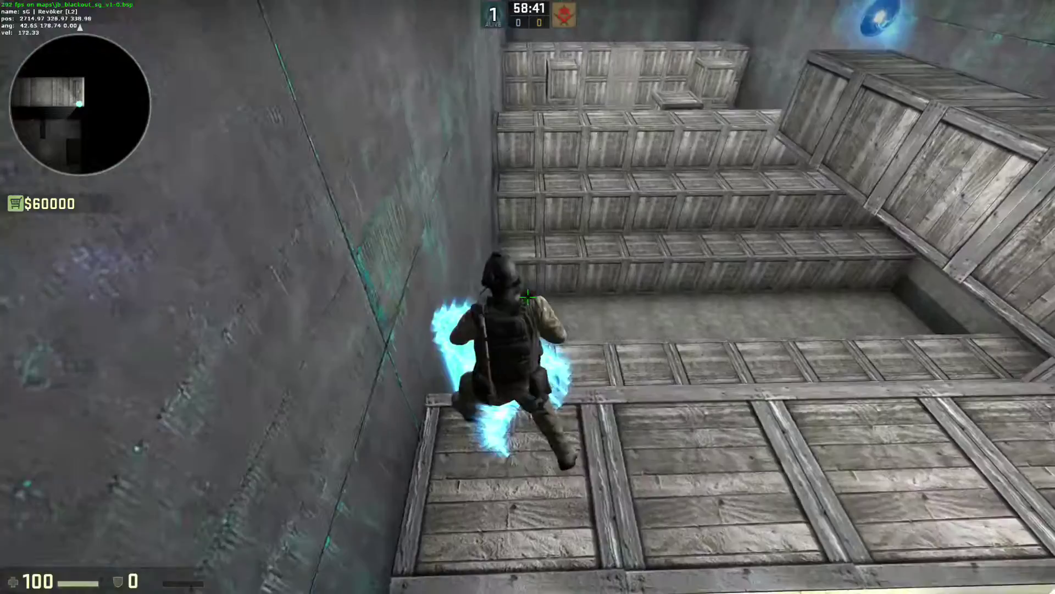
- List the available inputs and outputs of env_spritetrail with ent_info in the console
{"action": "key", "text": "w"}
{"action": "key", "text": "grave"}
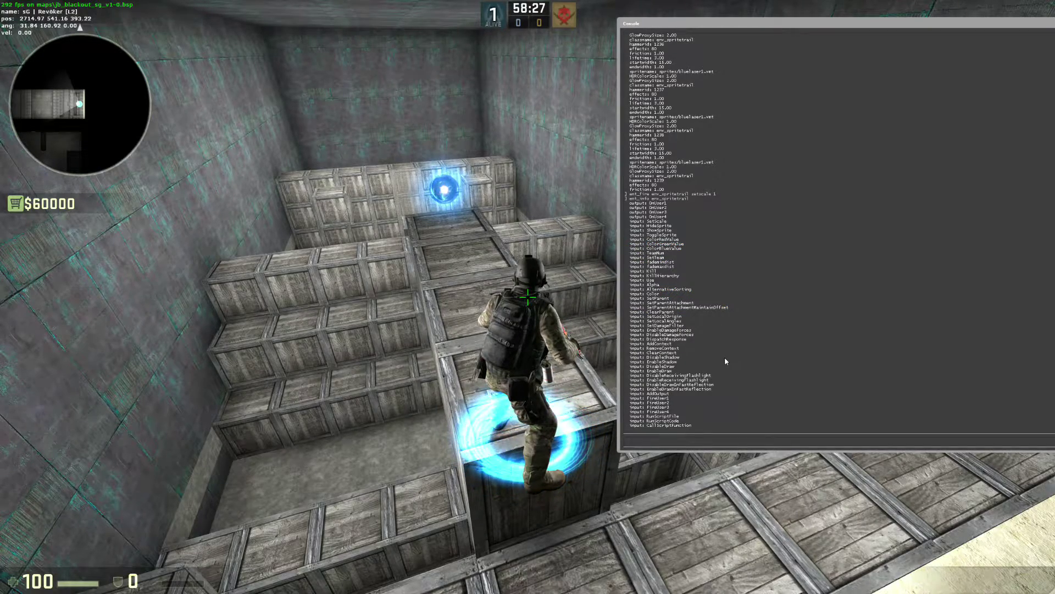
{"action": "key", "text": "grave"}
- Run through the main prison area past the race and soccer gates to examine the trail in motion
{"action": "key", "text": "w"}
{"action": "key", "text": "space"}
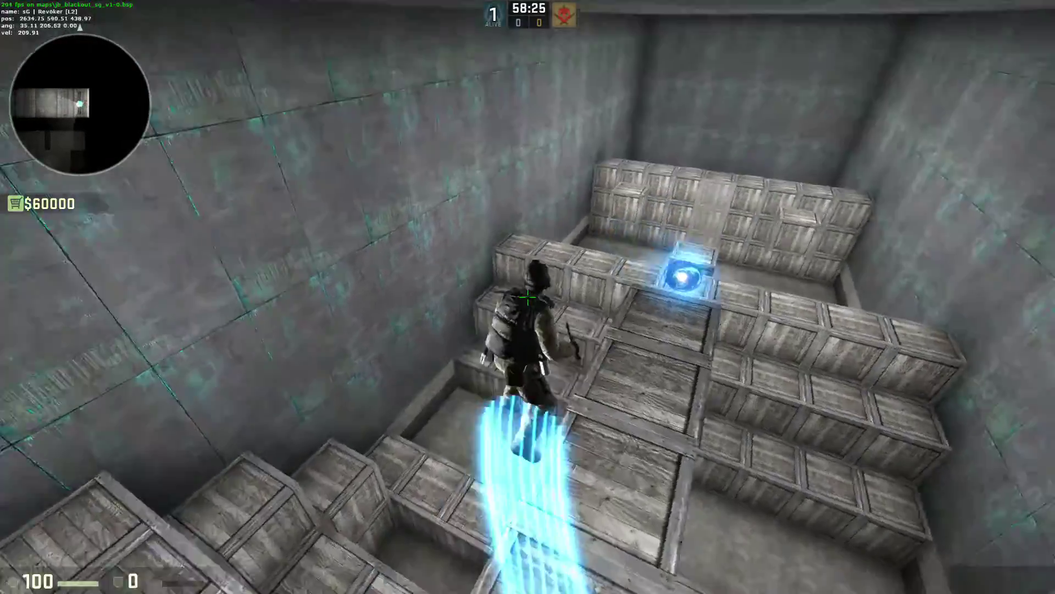
{"action": "key", "text": "w"}
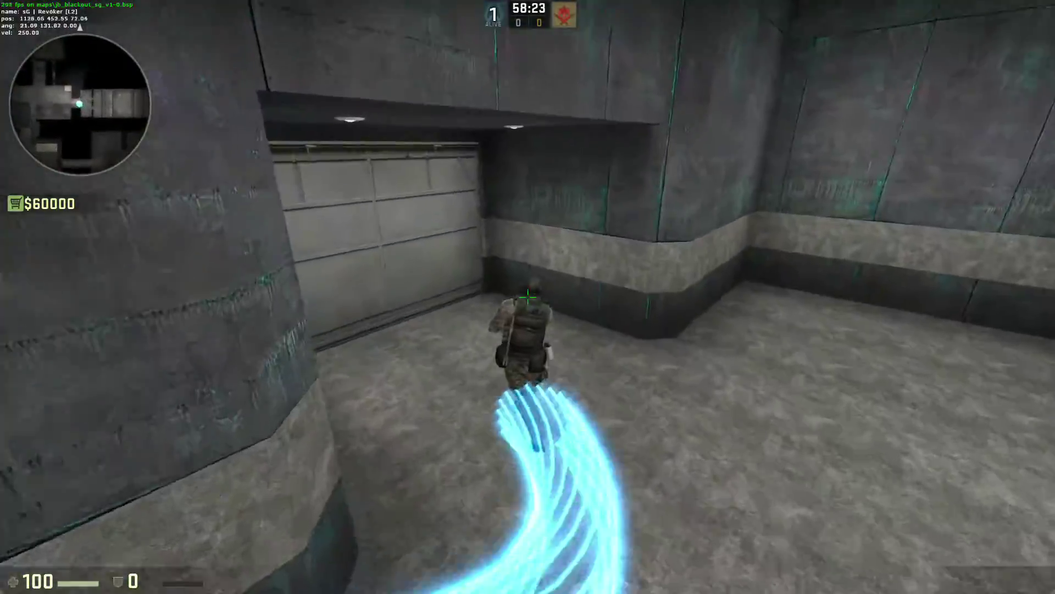
{"action": "key", "text": "Tab"}
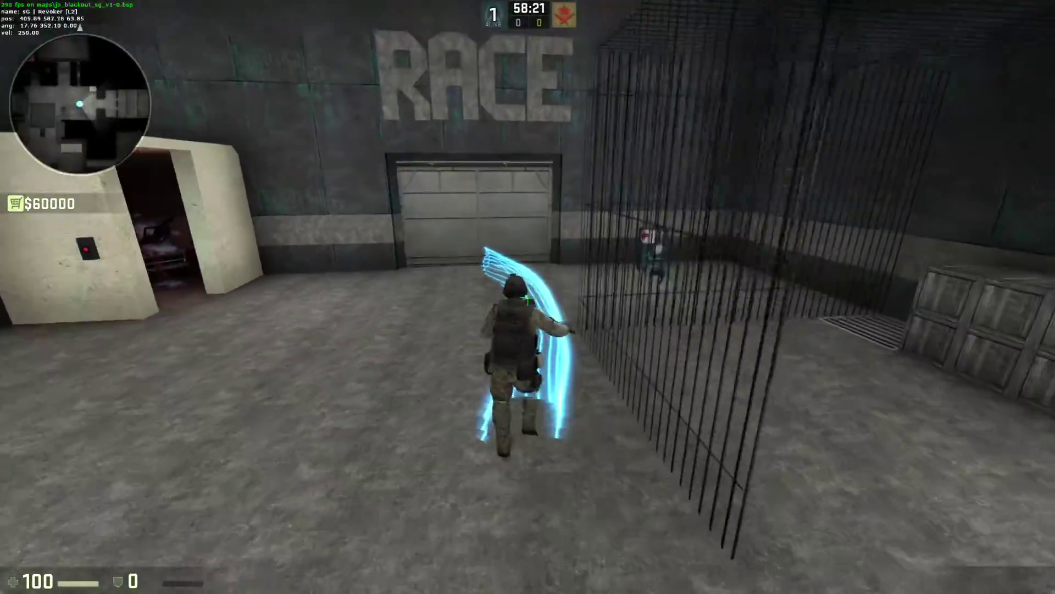
{"action": "key", "text": "Tab"}
{"action": "key", "text": "space"}
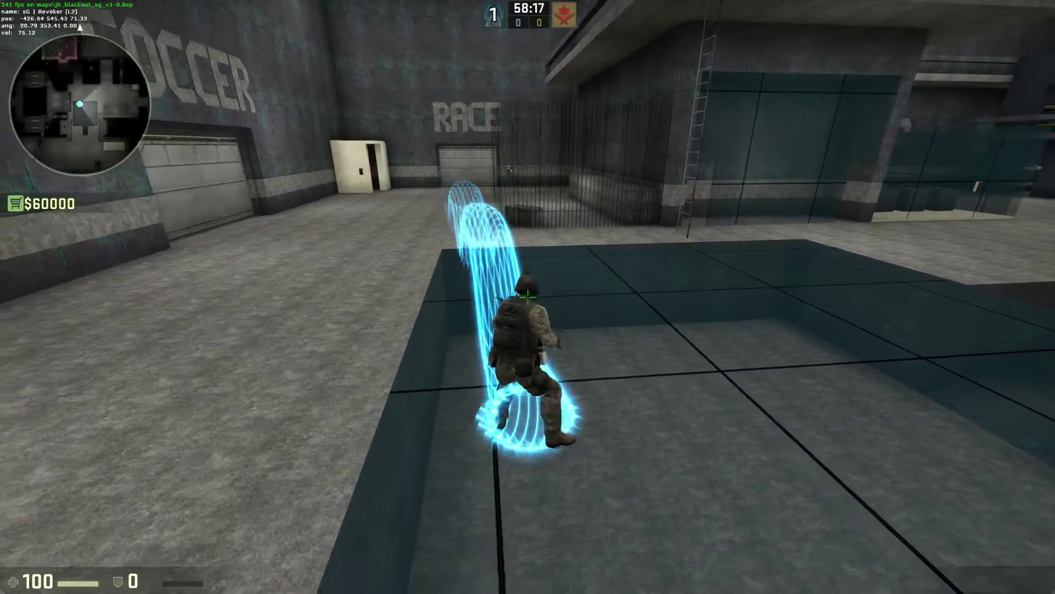
{"action": "key", "text": "a"}
{"action": "key", "text": "d"}
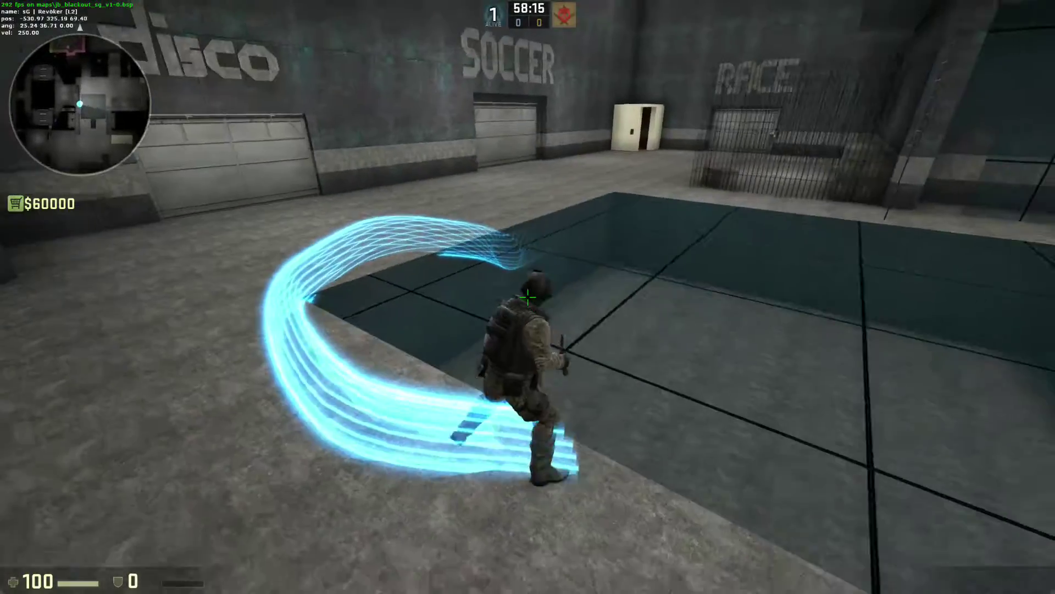
{"action": "key", "text": "space"}
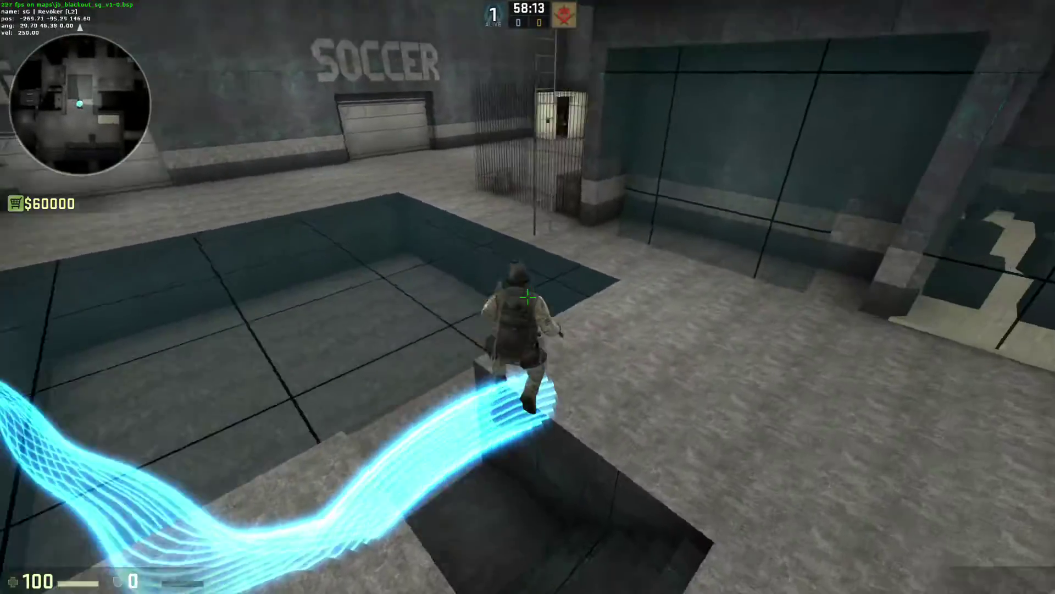
- Leave the current map and load the map rev_test_v2 from the console
{"action": "key", "text": "grave"}
{"action": "type", "text": "sc"}
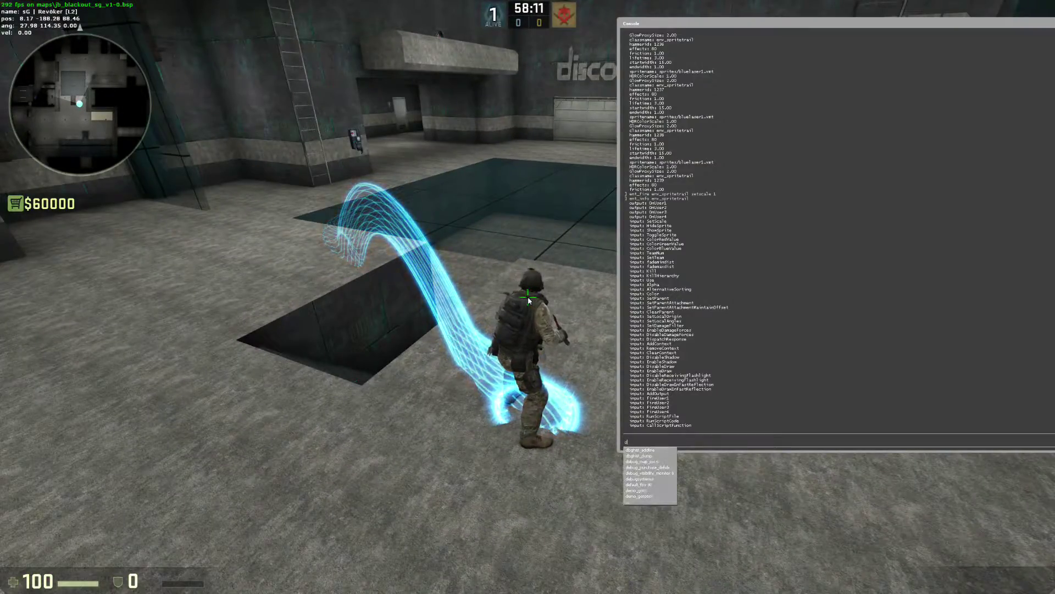
{"action": "key", "text": "Return"}
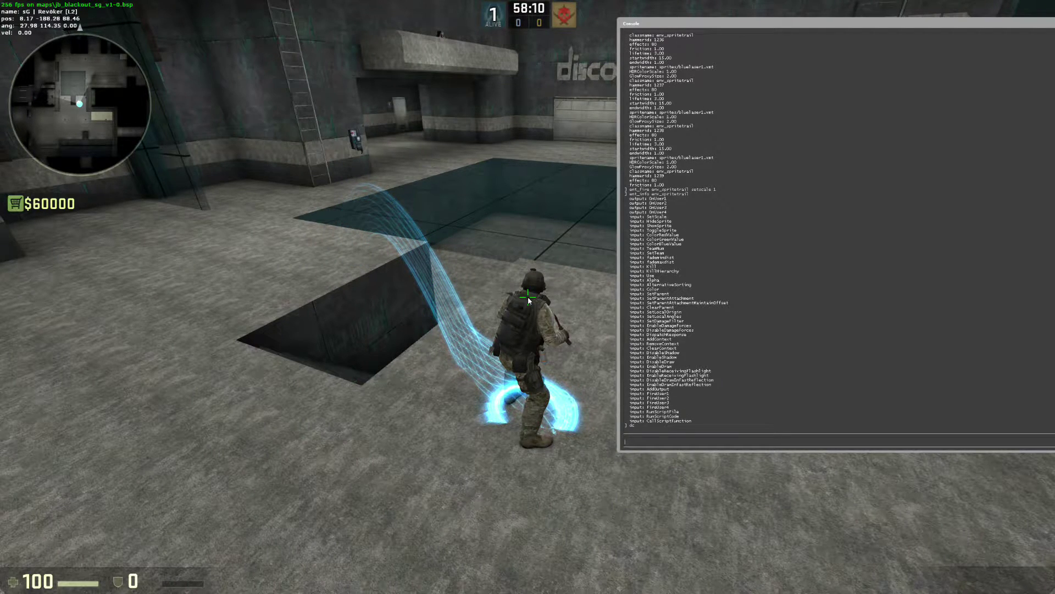
{"action": "type", "text": "map ba"}
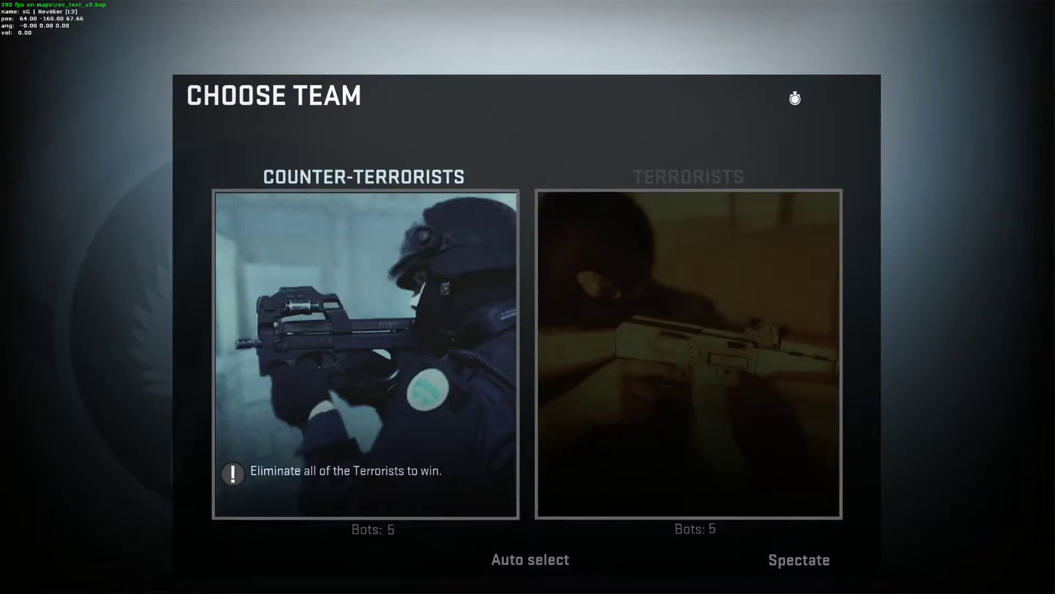
- Join the Counter-Terrorists and execute the JB_prac config from the console
{"action": "left_click", "coordinate": [365, 330]}
{"action": "key", "text": "grave"}
{"action": "type", "text": "exec jb"}
{"action": "key", "text": "Return"}
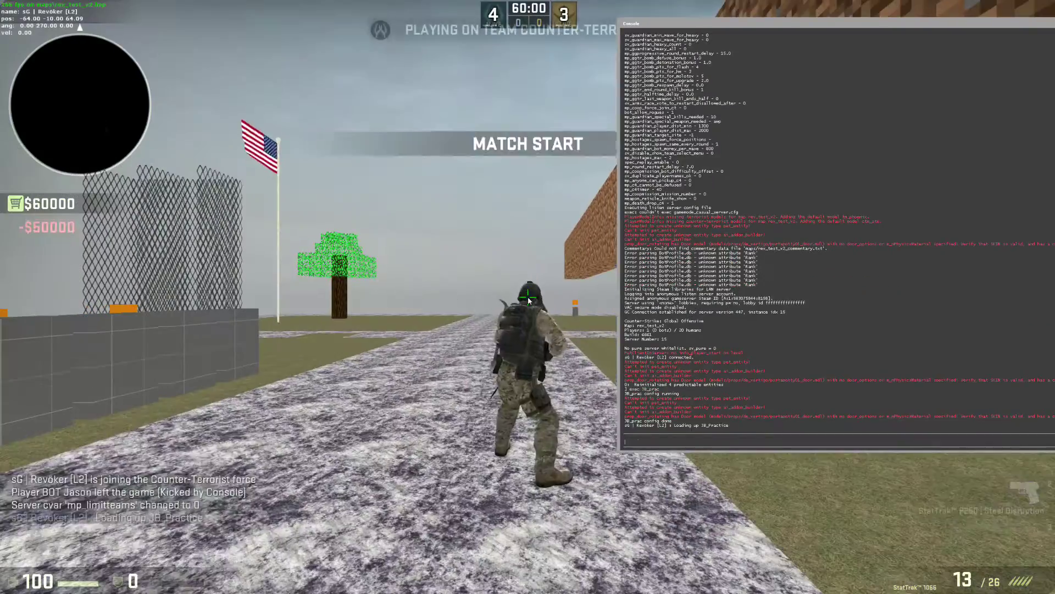
{"action": "key", "text": "grave"}
- Move to the grass field facing the spinning blue trail and fire two pistol shots toward it
{"action": "key", "text": "w"}
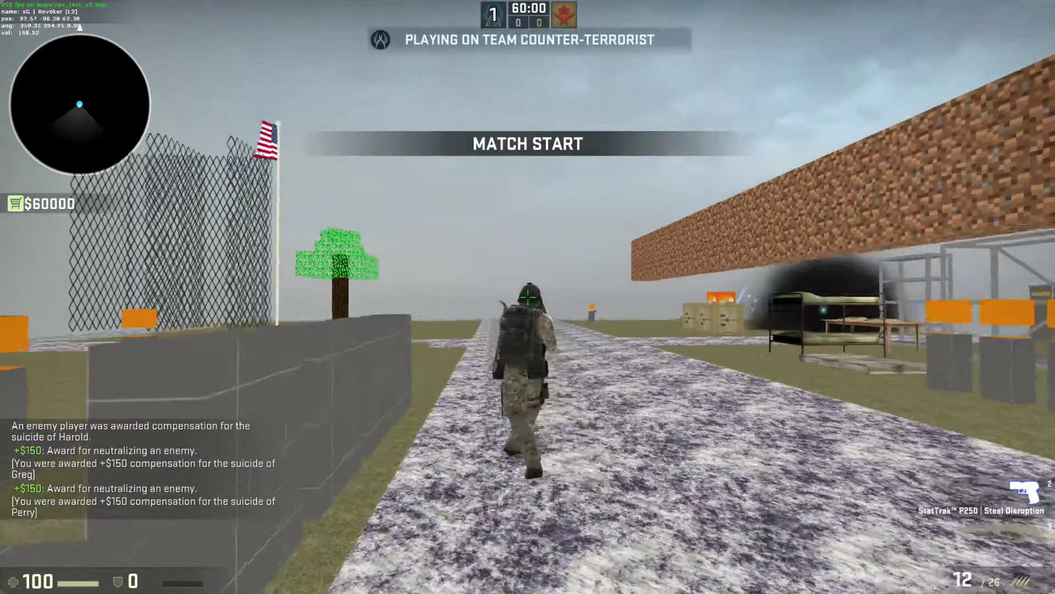
{"action": "key", "text": "space"}
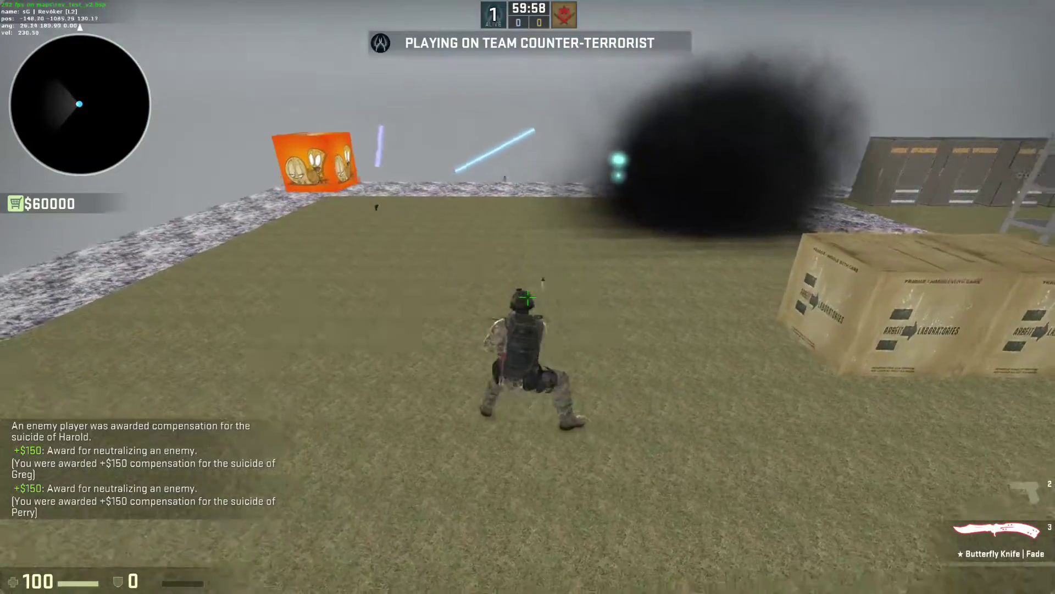
{"action": "key", "text": "2"}
{"action": "left_click", "coordinate": [527, 296]}
{"action": "left_click", "coordinate": [527, 297]}
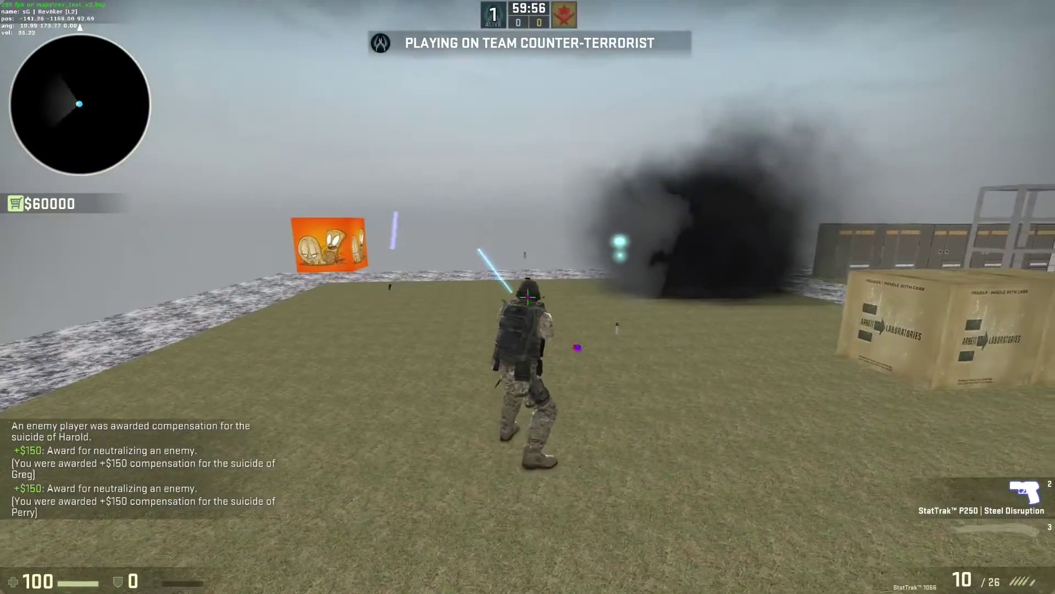
{"action": "key", "text": "3"}
{"action": "key", "text": "s"}
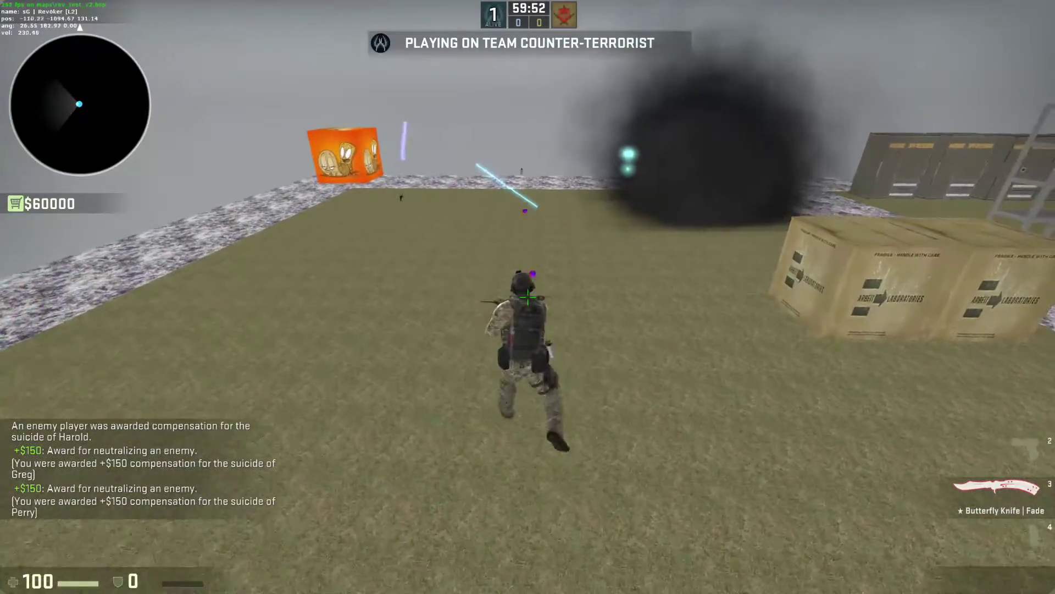
- Clear the console and dump the keyvalues of the test map's env_spritetrail entities
{"action": "key", "text": "grave"}
{"action": "type", "text": "clera"}
{"action": "key", "text": "Return"}
{"action": "type", "text": "clear"}
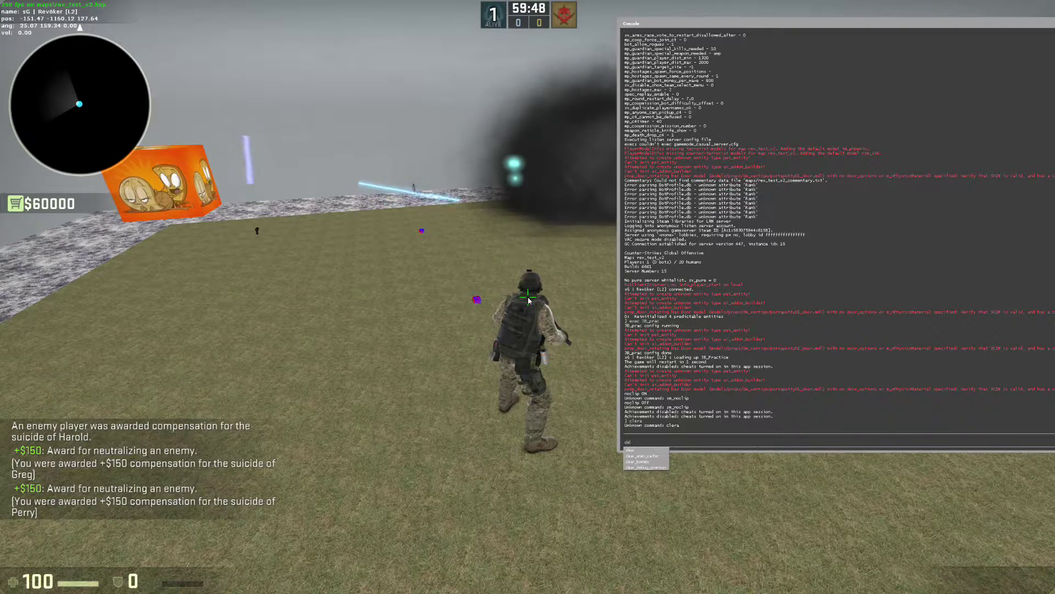
{"action": "key", "text": "Return"}
{"action": "type", "text": "ent_dump"}
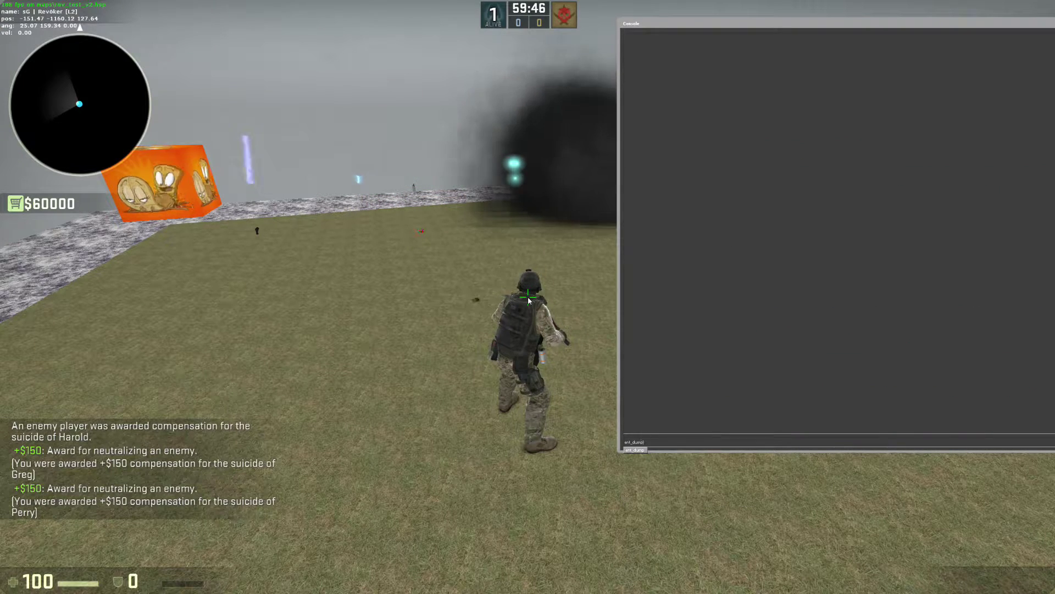
{"action": "type", "text": " env_spritetrail"}
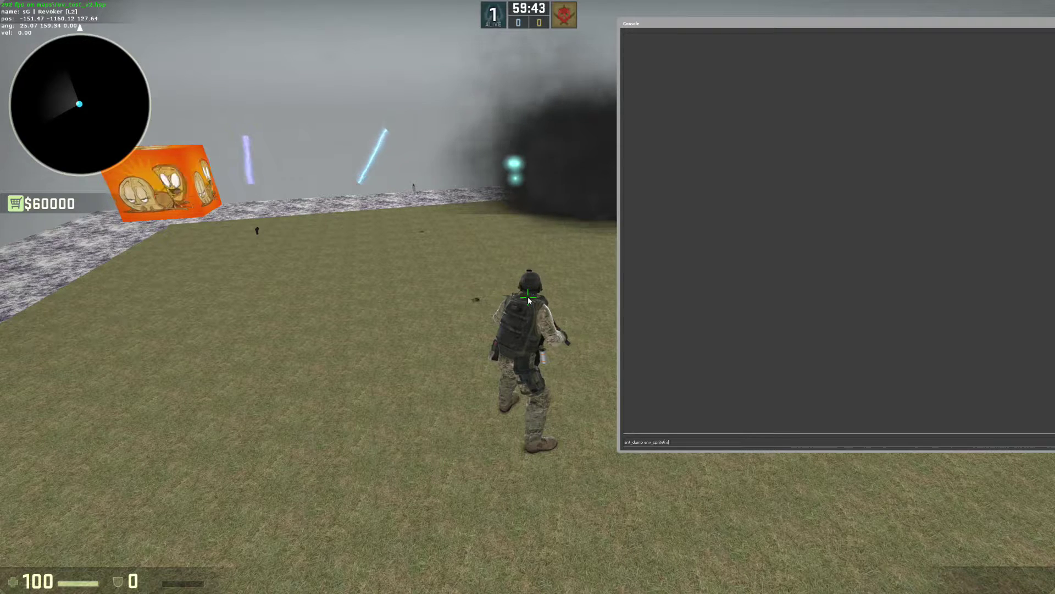
{"action": "key", "text": "Return"}
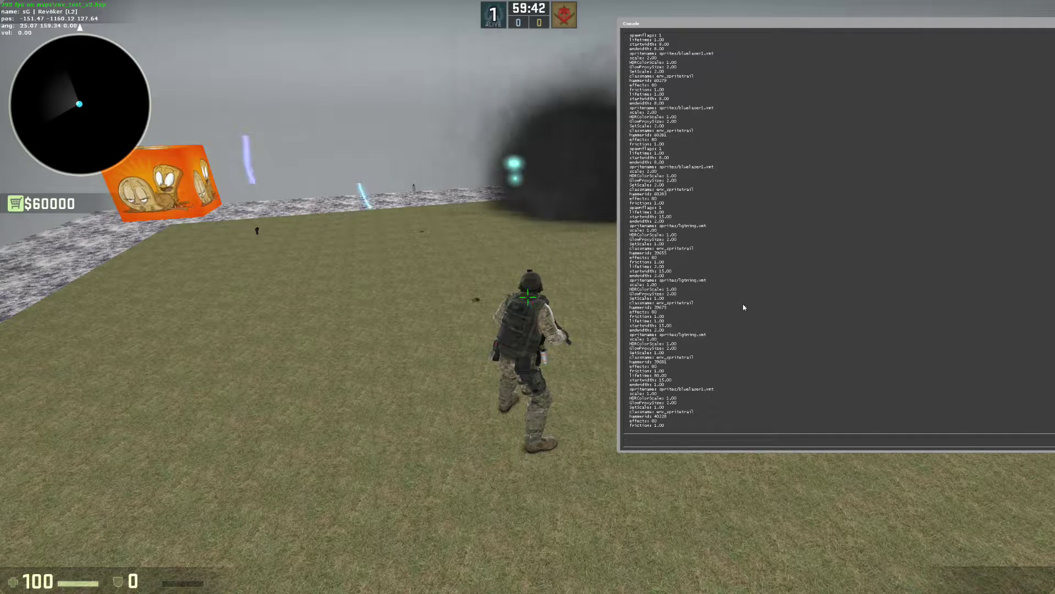
- Find and highlight the scale keyvalues of the lightning and bluelaser1 trails in the dumped list
{"action": "left_click_drag", "start_coordinate": [630, 393], "coordinate": [658, 394]}
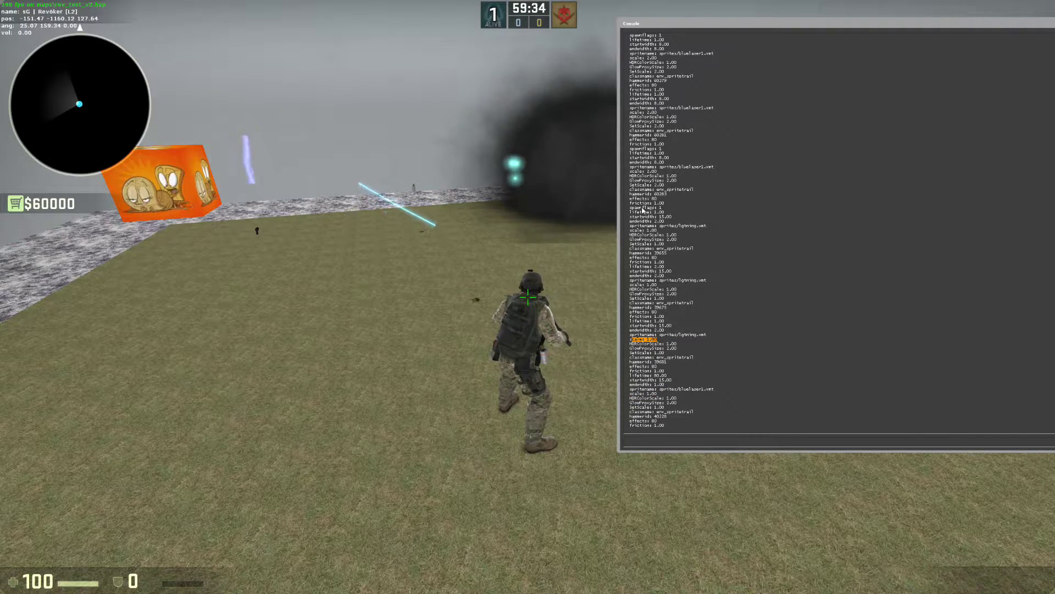
{"action": "scroll", "coordinate": [674, 215], "scroll_direction": "up", "scroll_amount": 7}
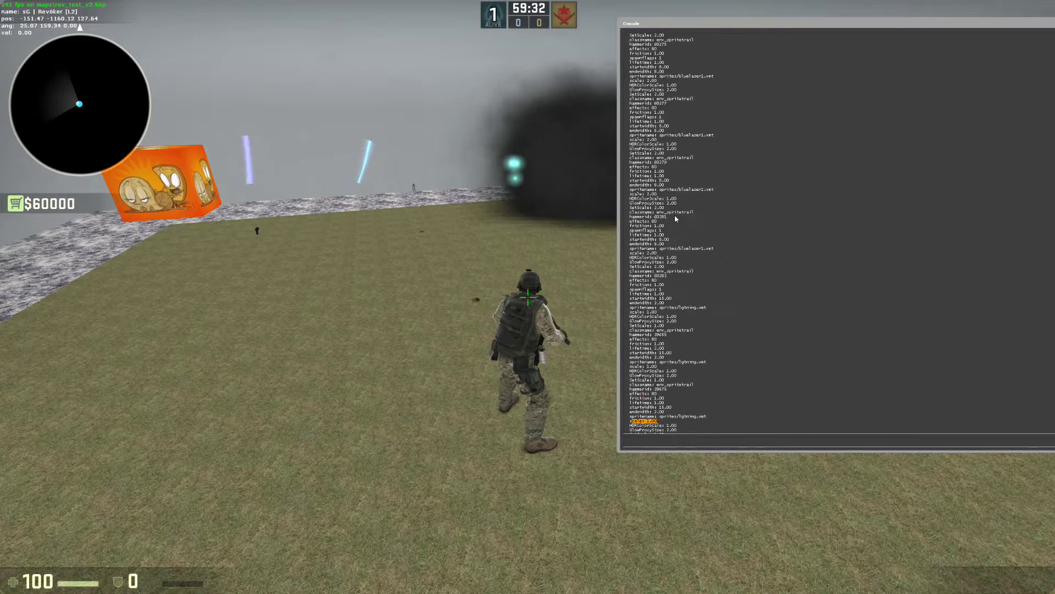
{"action": "mouse_move", "coordinate": [627, 108]}
{"action": "left_mouse_down"}
{"action": "mouse_move", "coordinate": [684, 110]}
{"action": "mouse_move", "coordinate": [658, 94]}
{"action": "mouse_move", "coordinate": [641, 105]}
{"action": "left_mouse_up"}
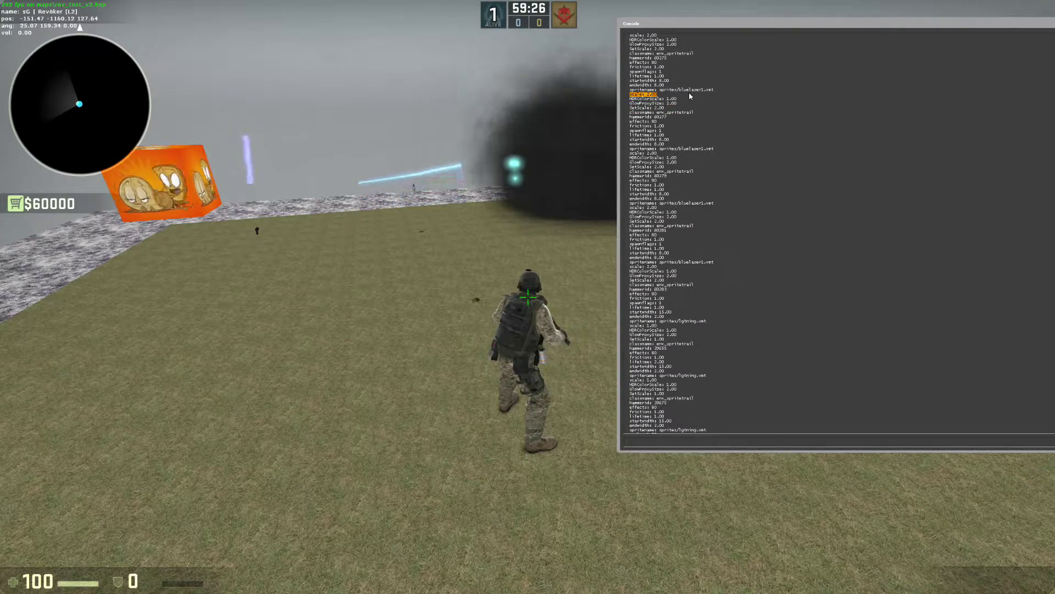
- Leave the console and walk around the grass field to check whether the player's sprite trails render
{"action": "key", "text": "grave"}
{"action": "key", "text": "s"}
{"action": "key", "text": "a"}
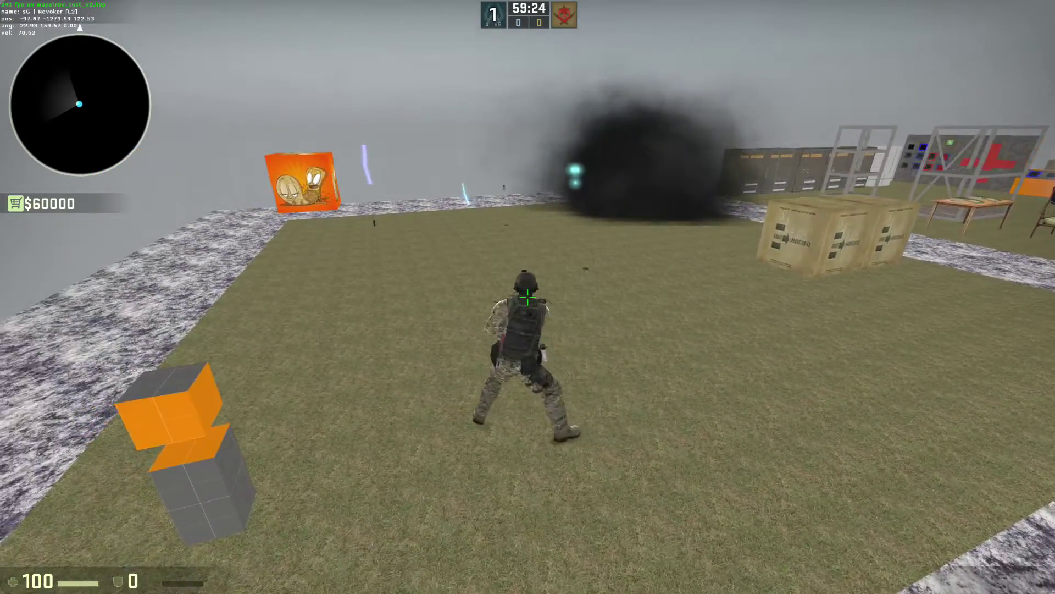
{"action": "key", "text": "w"}
- Clear the console and fire setscale 1 on all env_spritetrail entities with ent_fire
{"action": "key", "text": "grave"}
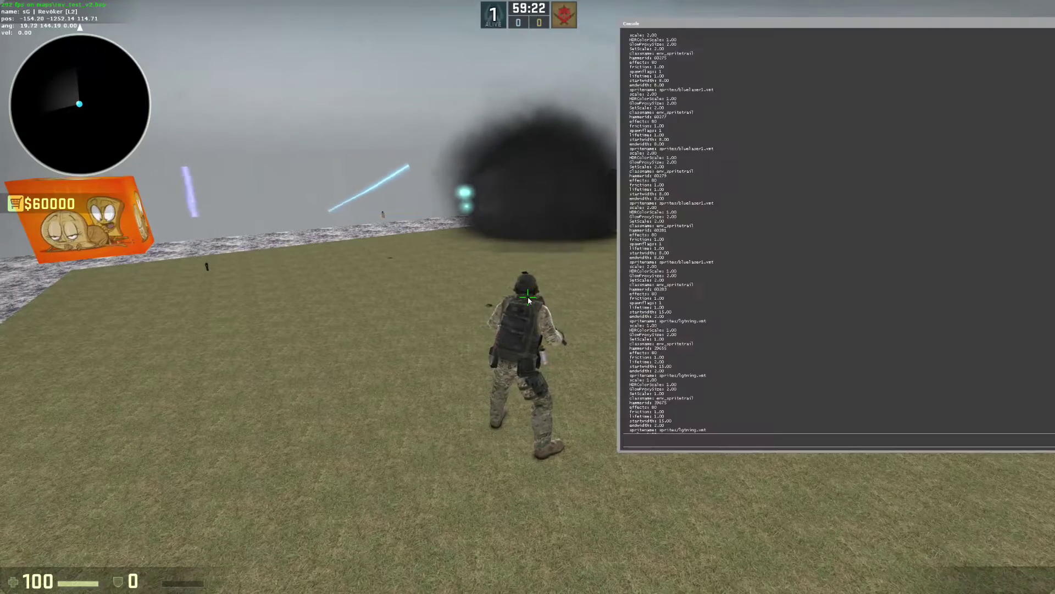
{"action": "type", "text": "clear"}
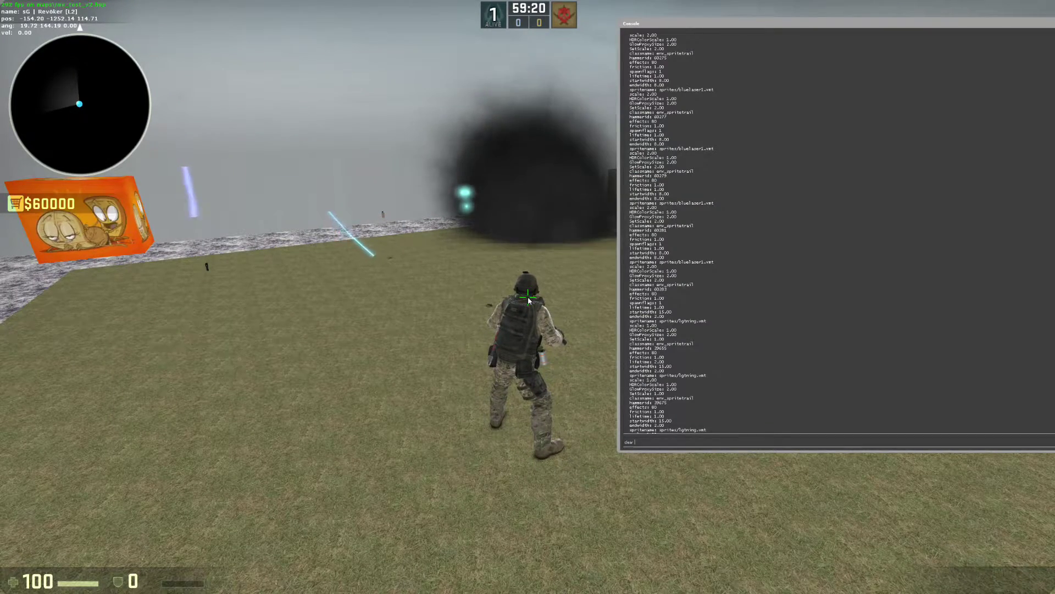
{"action": "key", "text": "Return"}
{"action": "type", "text": "map rev_test_v2"}
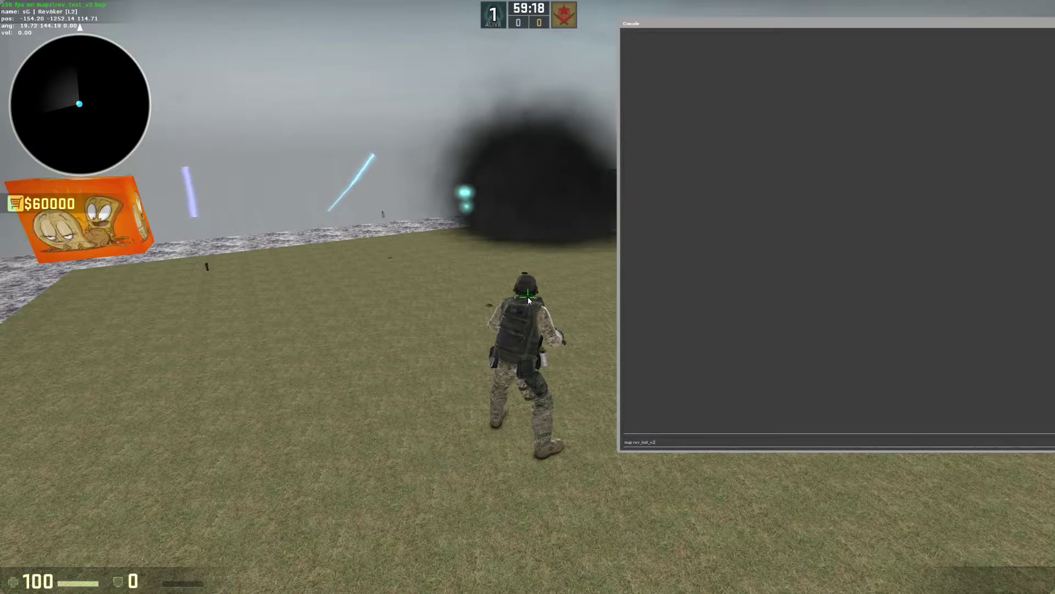
{"action": "key", "text": "Up"}
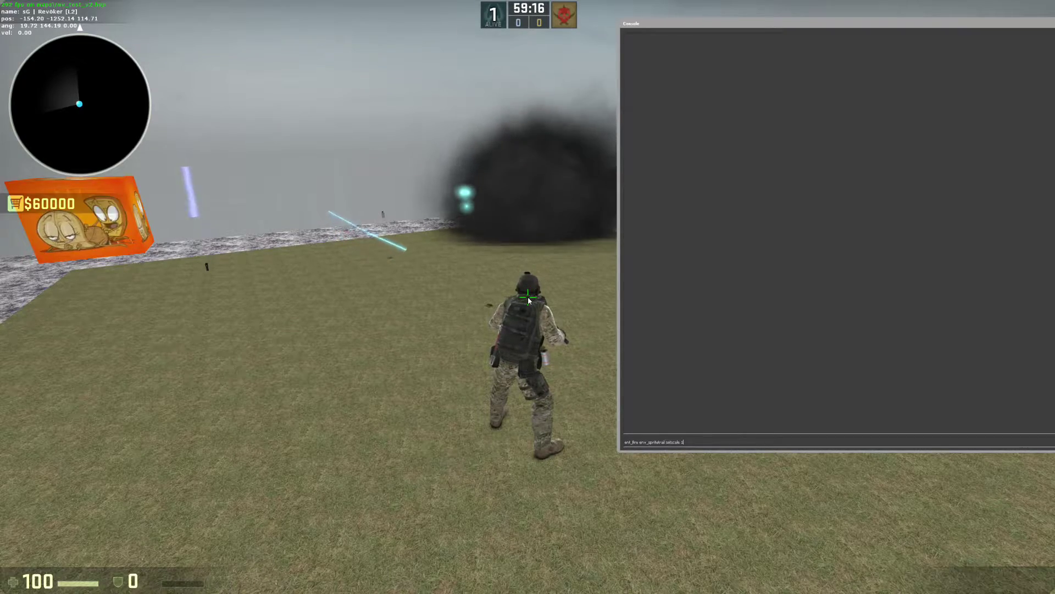
{"action": "key", "text": "Return"}
{"action": "key", "text": "Escape"}
- Walk back and forth across the grass to examine the coloured trails behind the player
{"action": "key", "text": "w"}
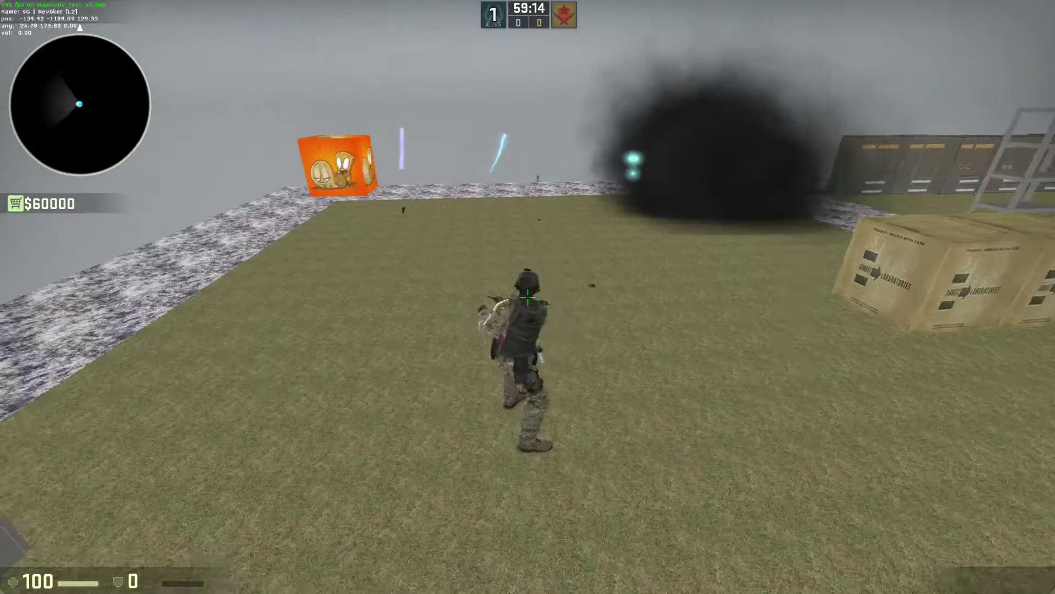
{"action": "key", "text": "s"}
{"action": "key", "text": "d"}
{"action": "key", "text": "w"}
{"action": "key", "text": "s"}
{"action": "key", "text": "d"}
- Fire a different setscale value on the env_spritetrail entities to hide the player's trails
{"action": "key", "text": "grave"}
{"action": "key", "text": "Up"}
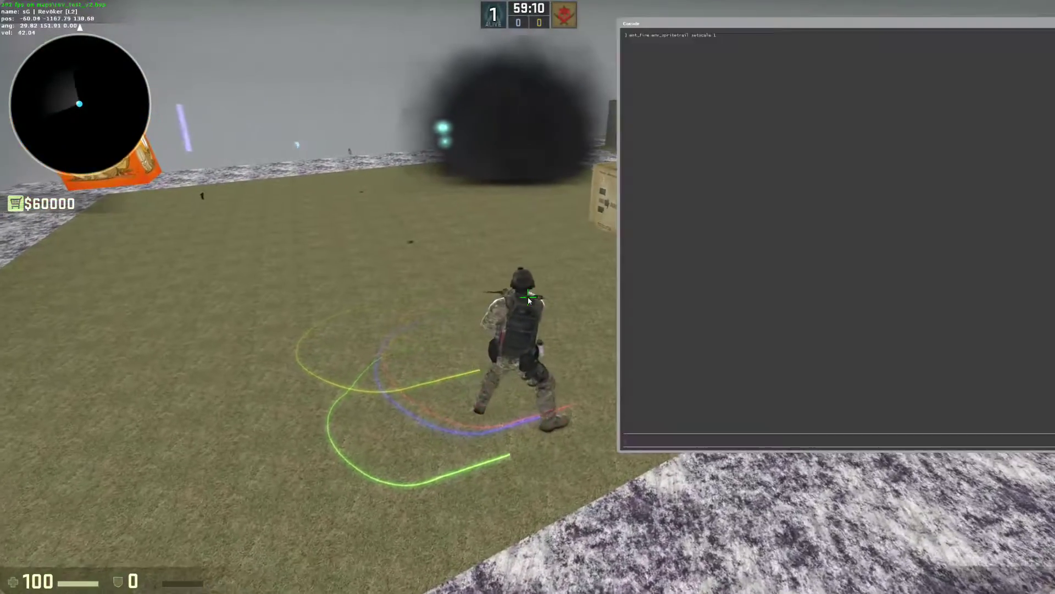
{"action": "key", "text": "BackSpace"}
{"action": "key", "text": "grave"}
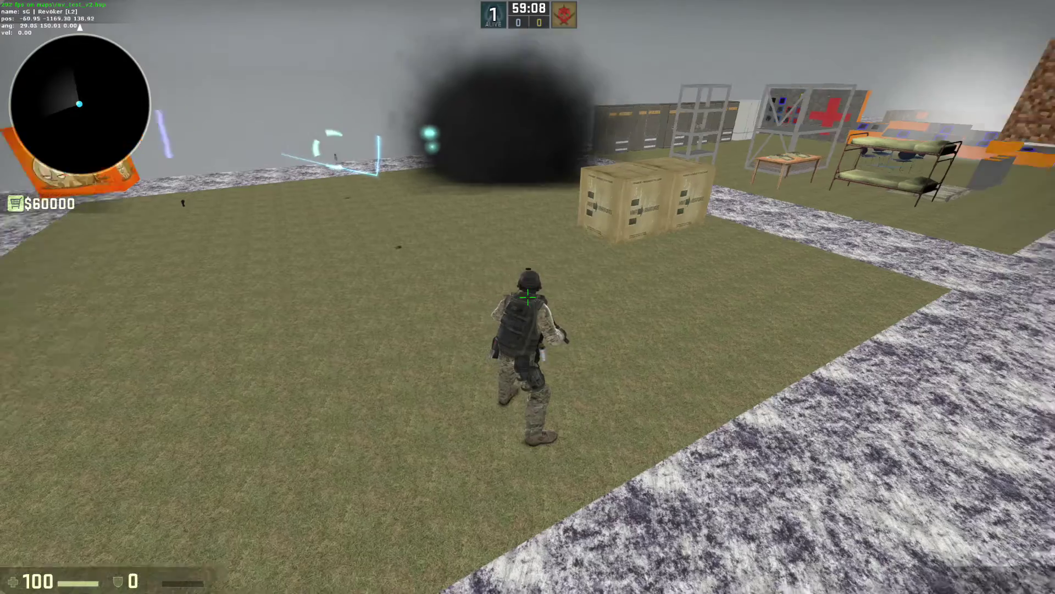
- Switch to the pistol and back to the knife, and move around the field to check the player's trails and the spinning blue trail
{"action": "key", "text": "2"}
{"action": "key", "text": "w"}
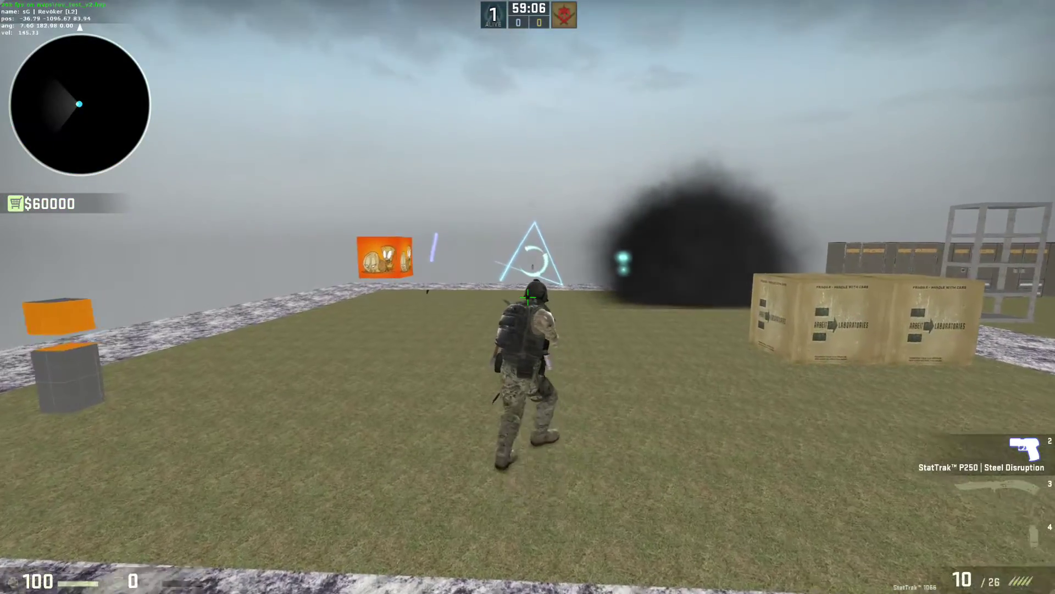
{"action": "key", "text": "3"}
{"action": "key", "text": "s"}
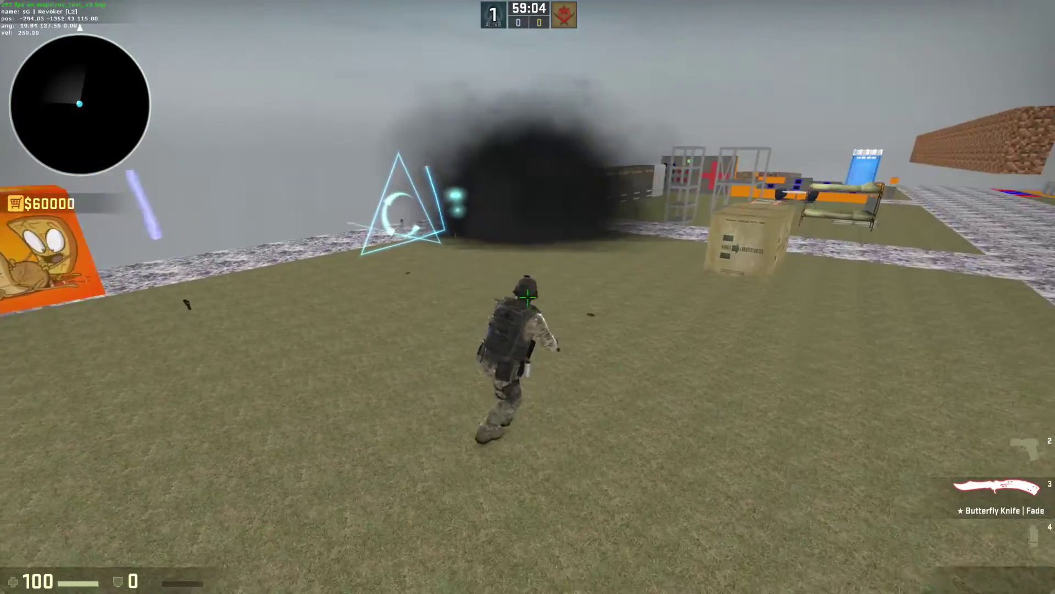
{"action": "key", "text": "s"}
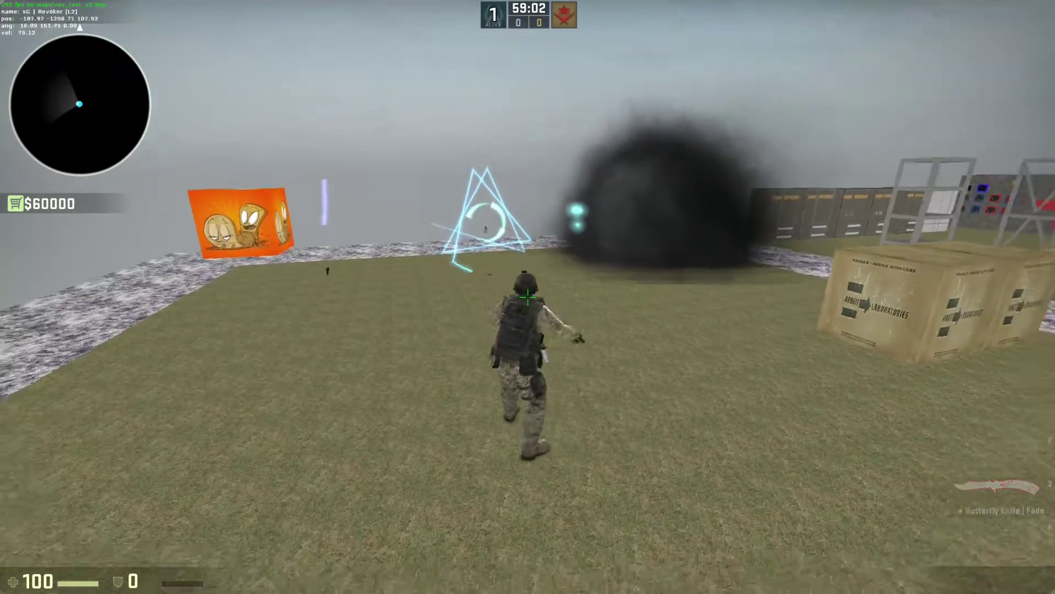
{"action": "key", "text": "w"}
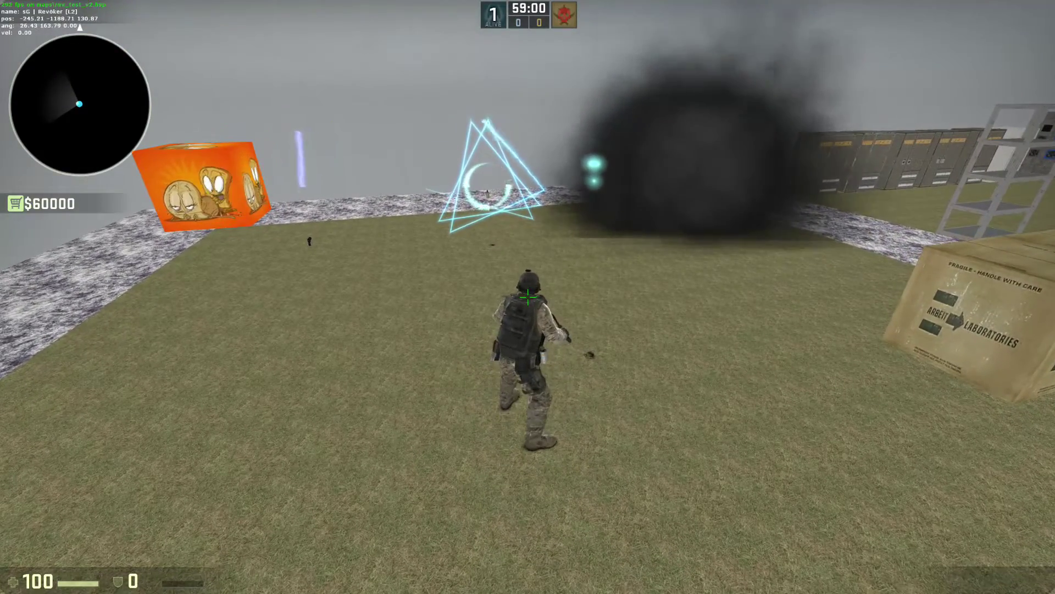
{"action": "key", "text": "w"}
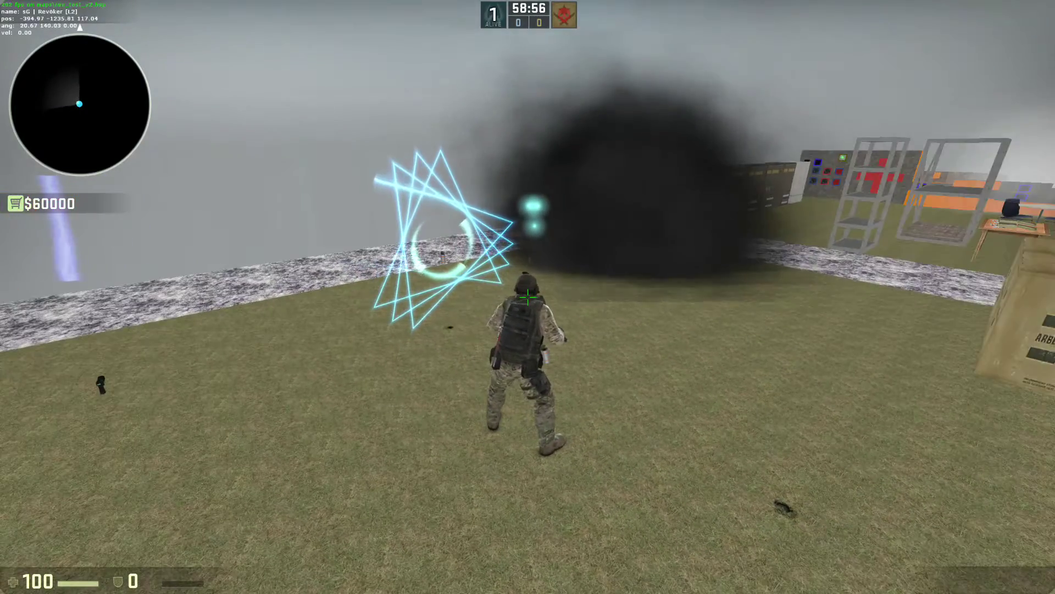
- Fire setscale on the env_spritetrail entities again, ending with their scale set back to 1
{"action": "key", "text": "grave"}
{"action": "key", "text": "Up"}
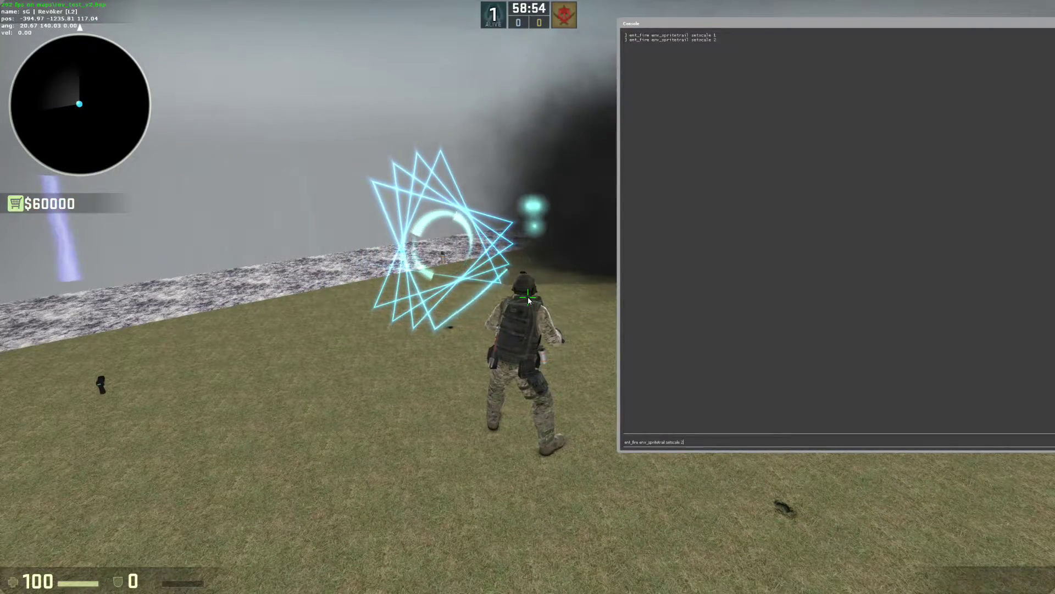
{"action": "key", "text": "grave"}
{"action": "key", "text": "s"}
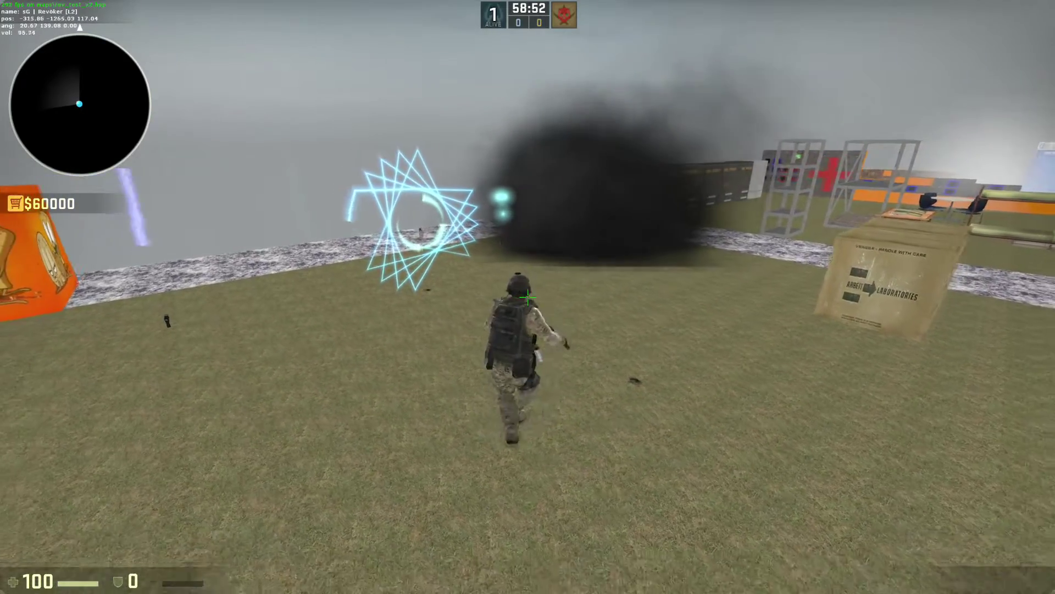
{"action": "key", "text": "grave"}
{"action": "key", "text": "Up"}
{"action": "key", "text": "BackSpace"}
{"action": "type", "text": "1"}
{"action": "key", "text": "Return"}
{"action": "key", "text": "grave"}
- Move around the grass field in several directions to examine the player's coloured trails beside the spinning blue trail
{"action": "key", "text": "s"}
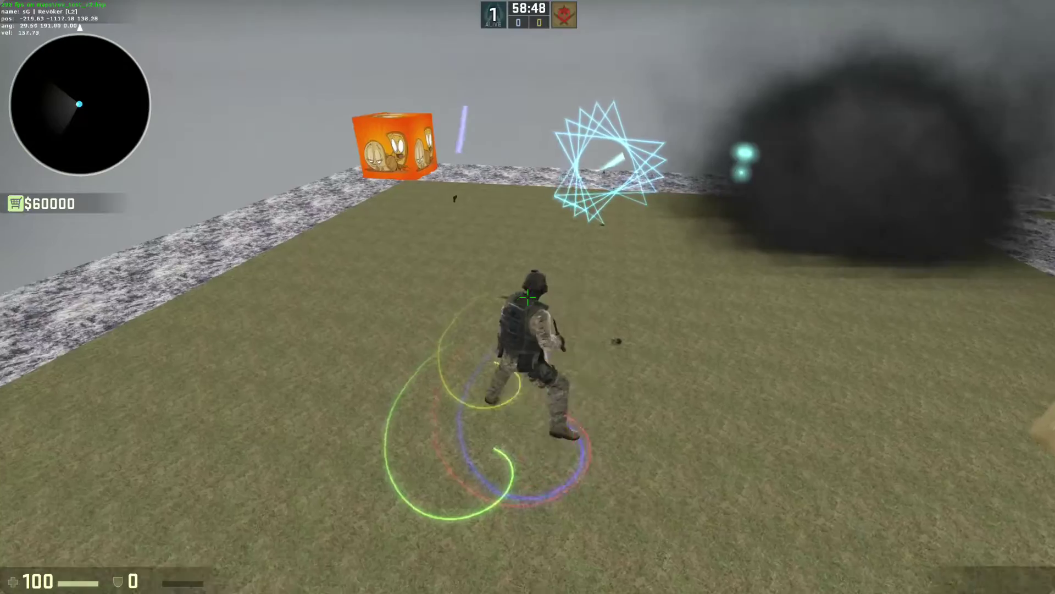
{"action": "key", "text": "w"}
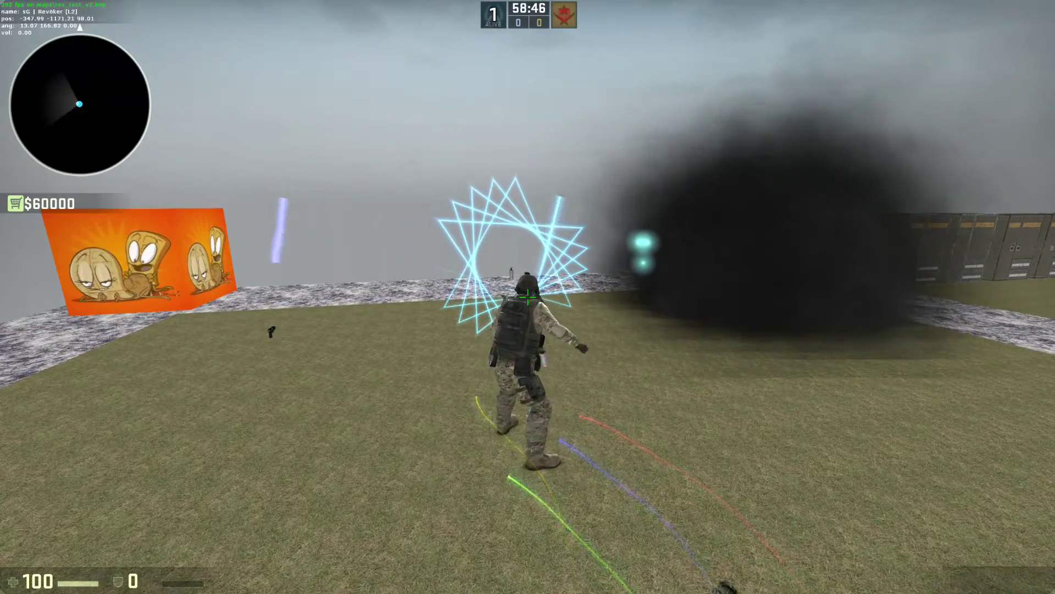
{"action": "key", "text": "s"}
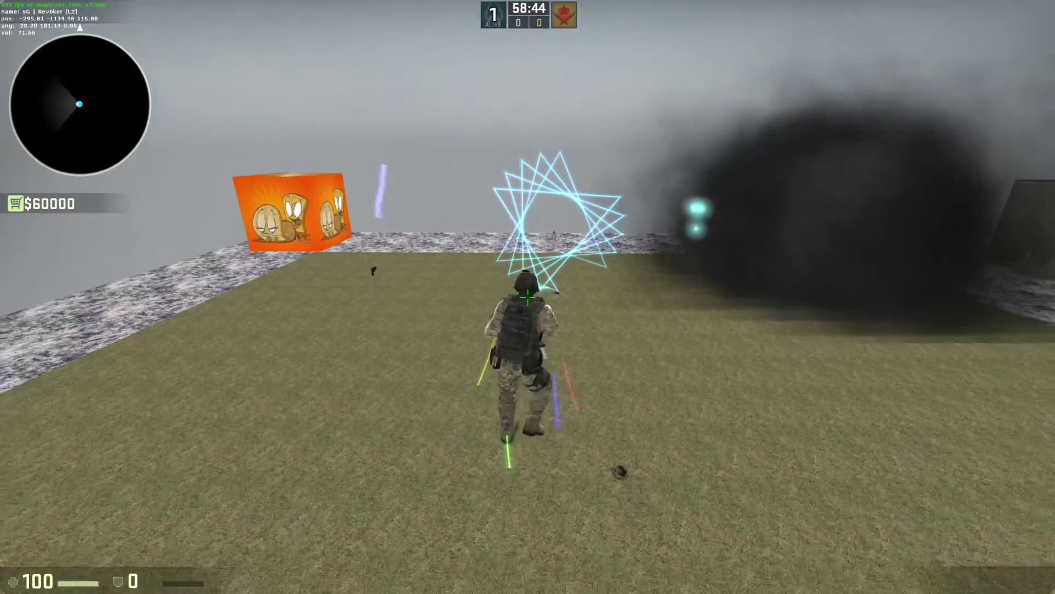
{"action": "key", "text": "a"}
{"action": "key", "text": "s"}
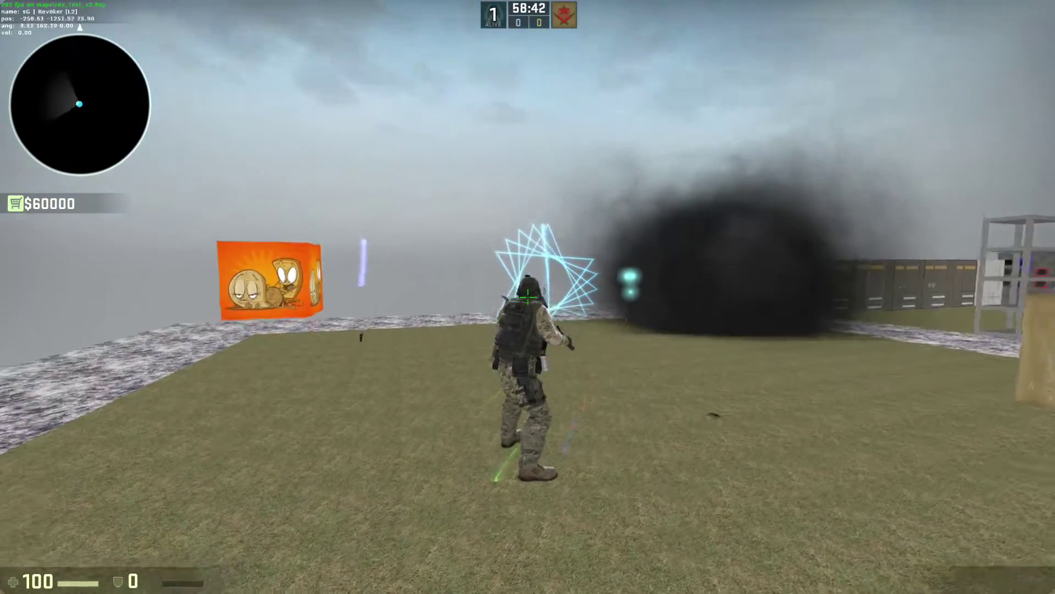
{"action": "key", "text": "w"}
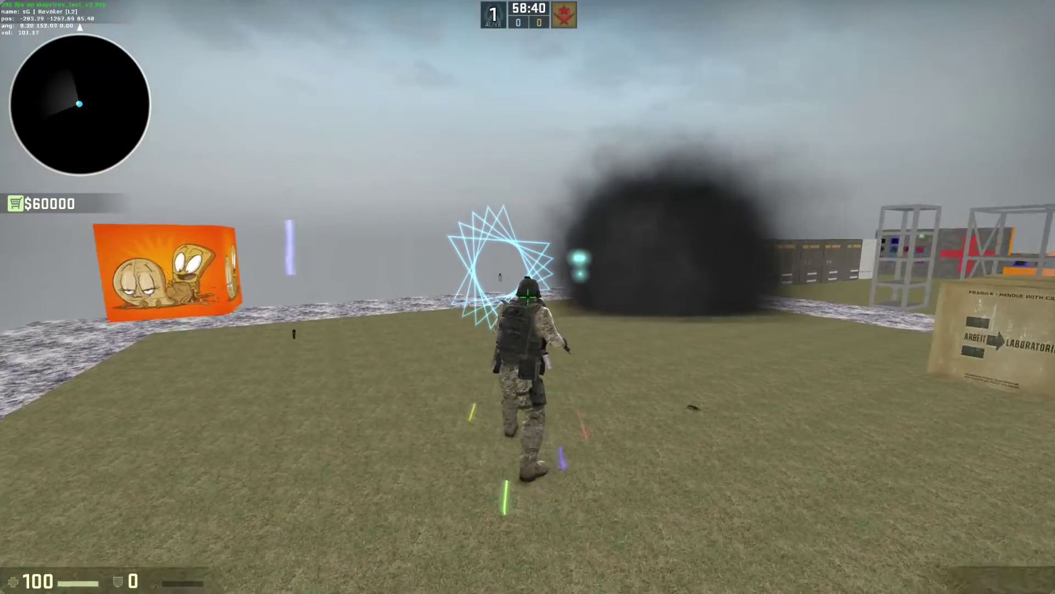
{"action": "key", "text": "d"}
{"action": "key", "text": "s"}
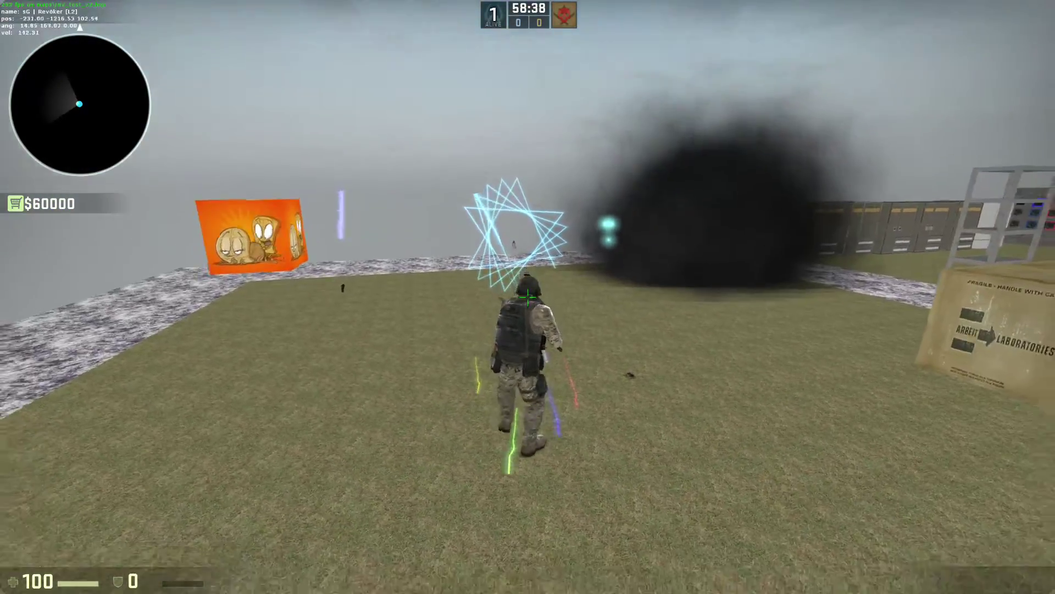
{"action": "key", "text": "d"}
{"action": "key", "text": "a"}
{"action": "key", "text": "grave"}
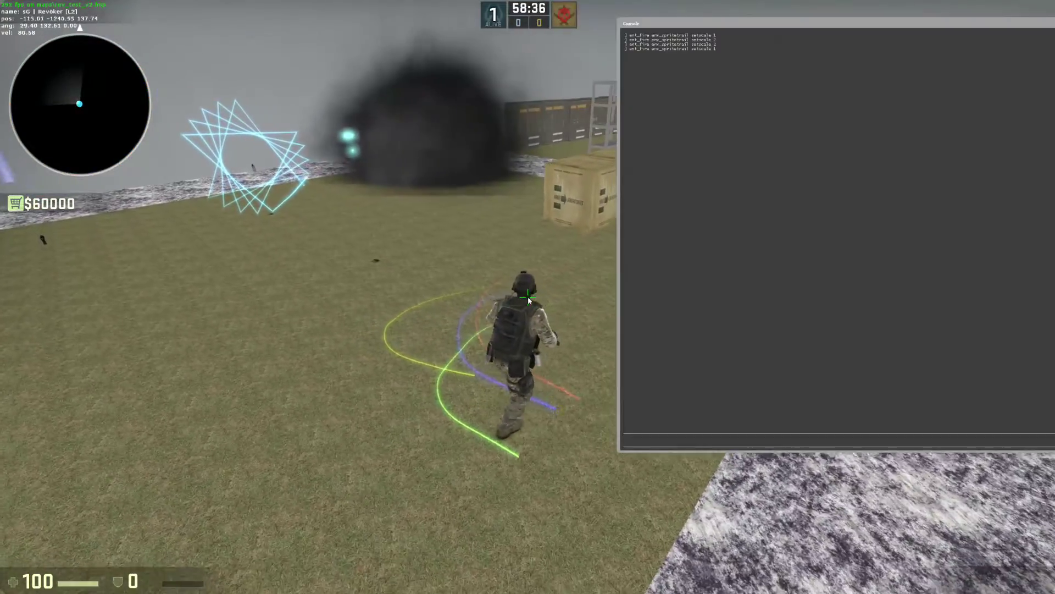
{"action": "key", "text": "grave"}
{"action": "key", "text": "w"}
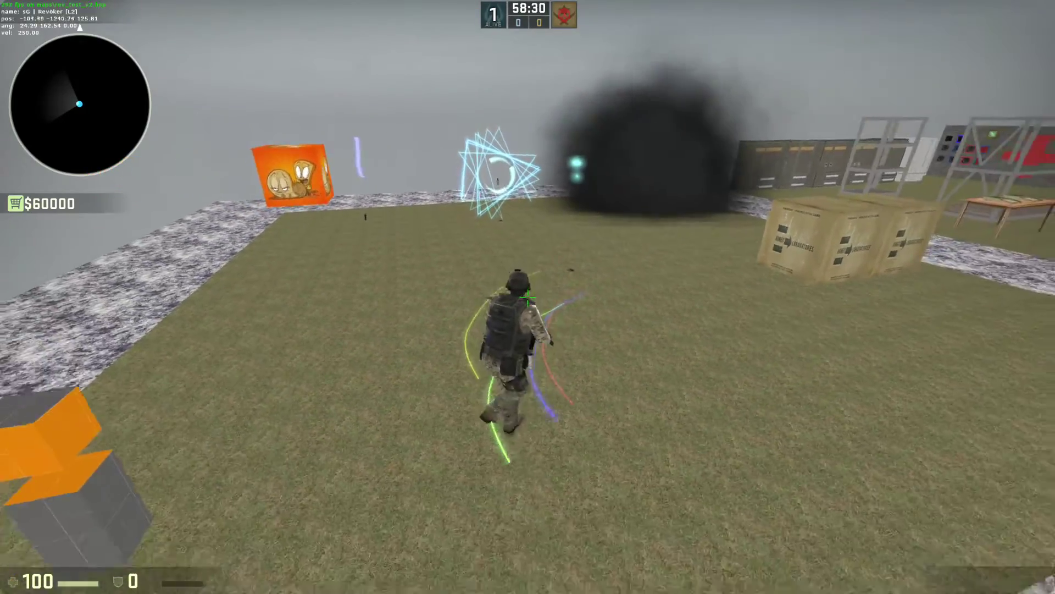
{"action": "key", "text": "d"}
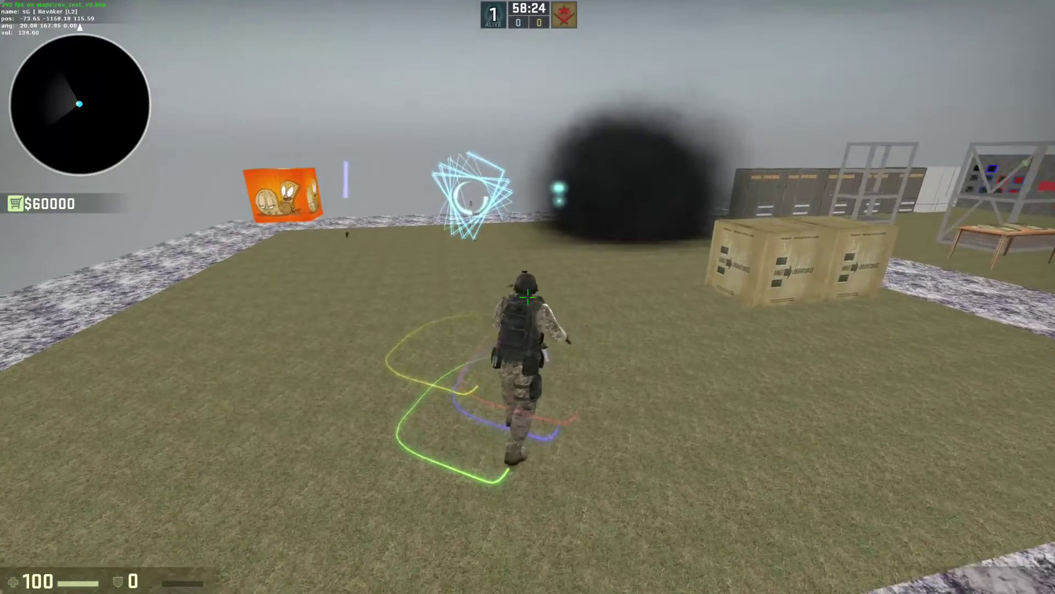
- Fire setscale once more on the env_spritetrail entities to hide the player's trails, and return to the field
{"action": "key", "text": "grave"}
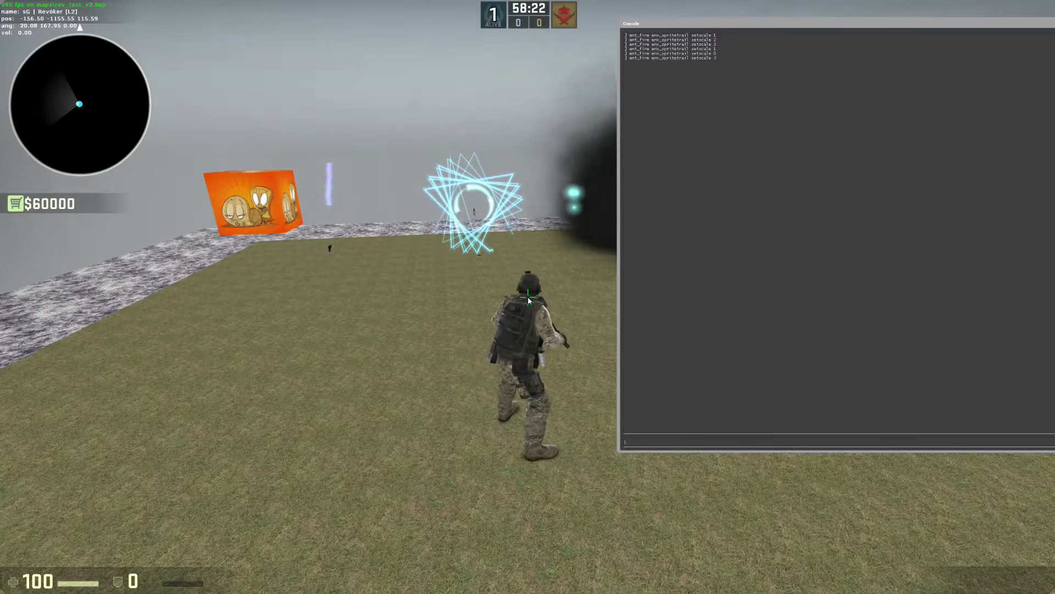
{"action": "key", "text": "grave"}
{"action": "key", "text": "w"}
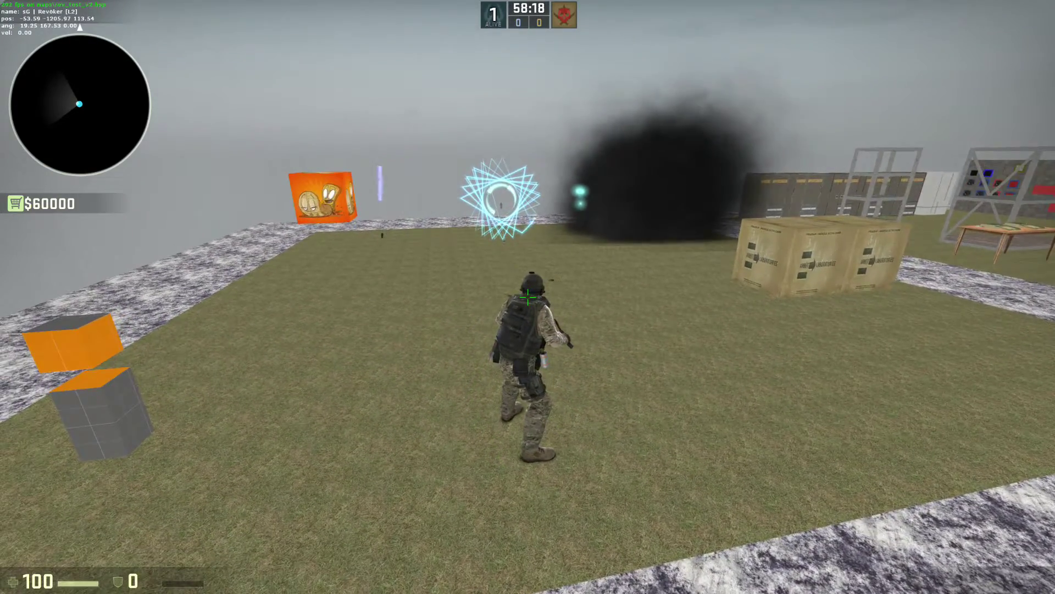
- Highlight the env_spritetrail setscale part of the last ent_fire command in the console history
{"action": "key", "text": "grave"}
{"action": "left_click_drag", "start_coordinate": [652, 57], "coordinate": [691, 60]}
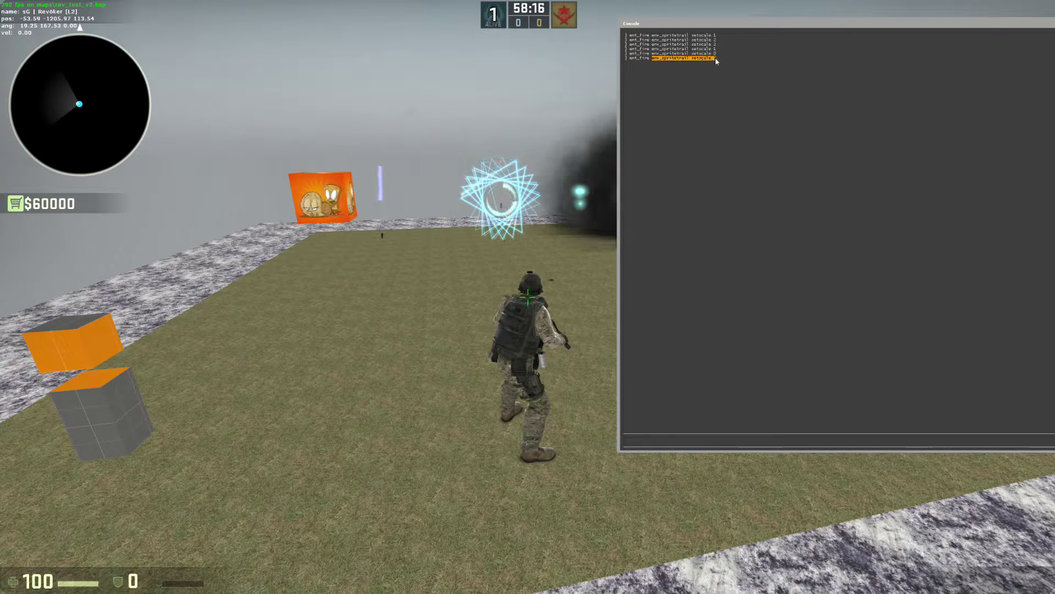
{"action": "left_click", "coordinate": [719, 91]}
{"action": "left_click_drag", "start_coordinate": [653, 57], "coordinate": [694, 70]}
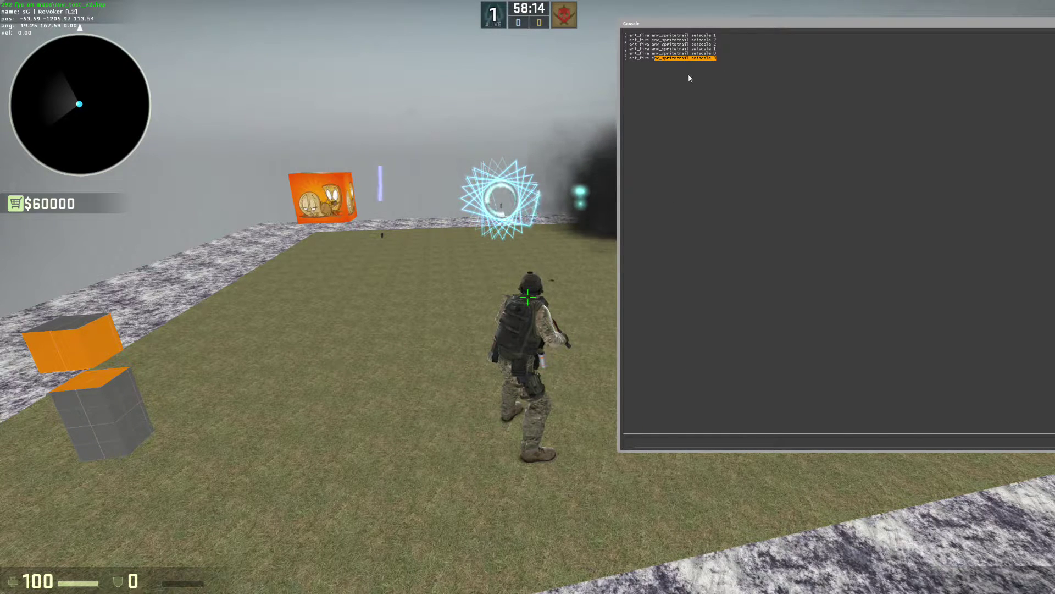
{"action": "left_click", "coordinate": [679, 60]}
- Switch to Hammer and inspect the smoke grenade's OnPlayerPickup output that fires SetScale on secret_happy_nade_trail
{"action": "key", "text": "super"}
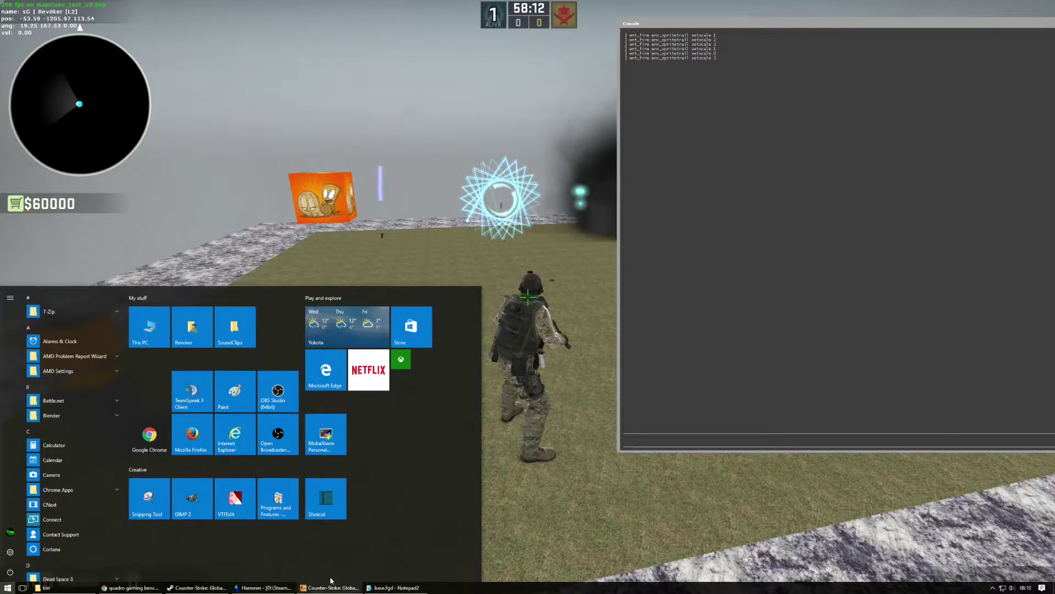
{"action": "key", "text": "alt+Tab"}
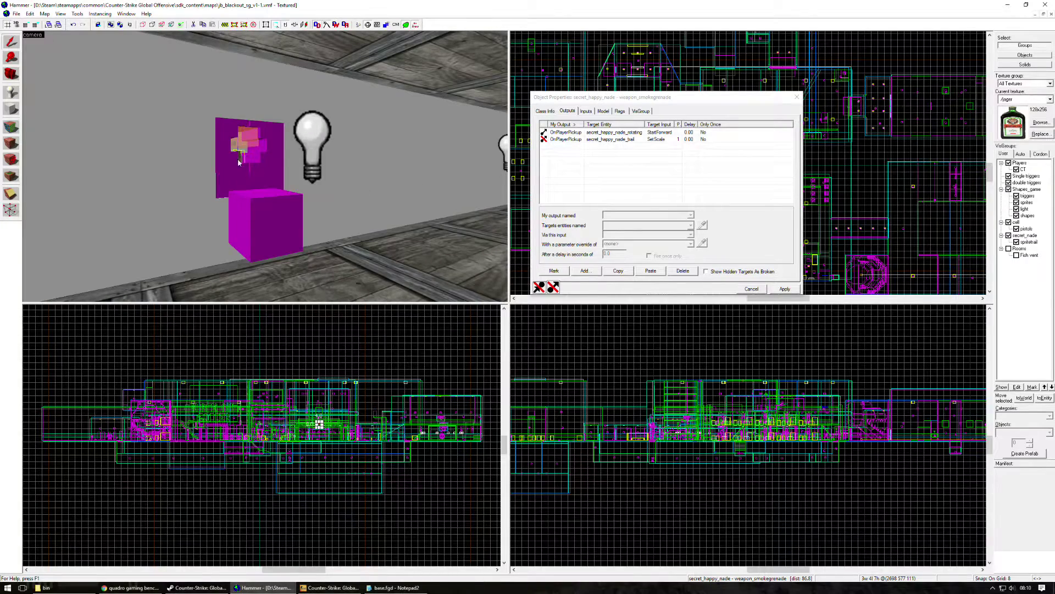
{"action": "key", "text": "z"}
{"action": "key", "text": "d"}
{"action": "key", "text": "w"}
{"action": "key", "text": "z"}
{"action": "left_click", "coordinate": [588, 140]}
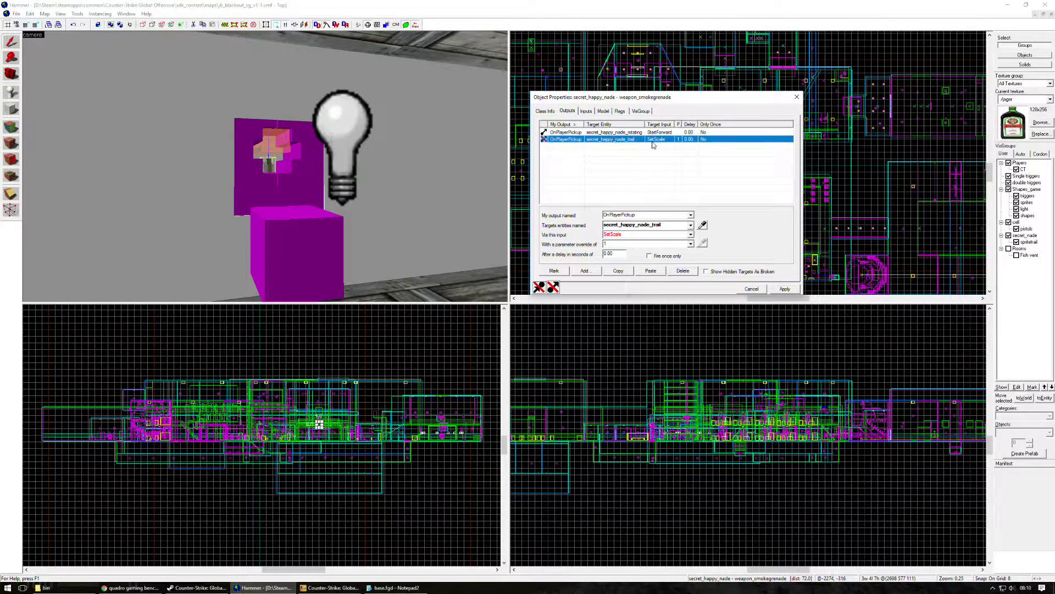
- Select the secret_happy_nade_trail env_spritetrail in the camera view and inspect its Scale keyvalue and outputs
{"action": "left_click", "coordinate": [481, 169]}
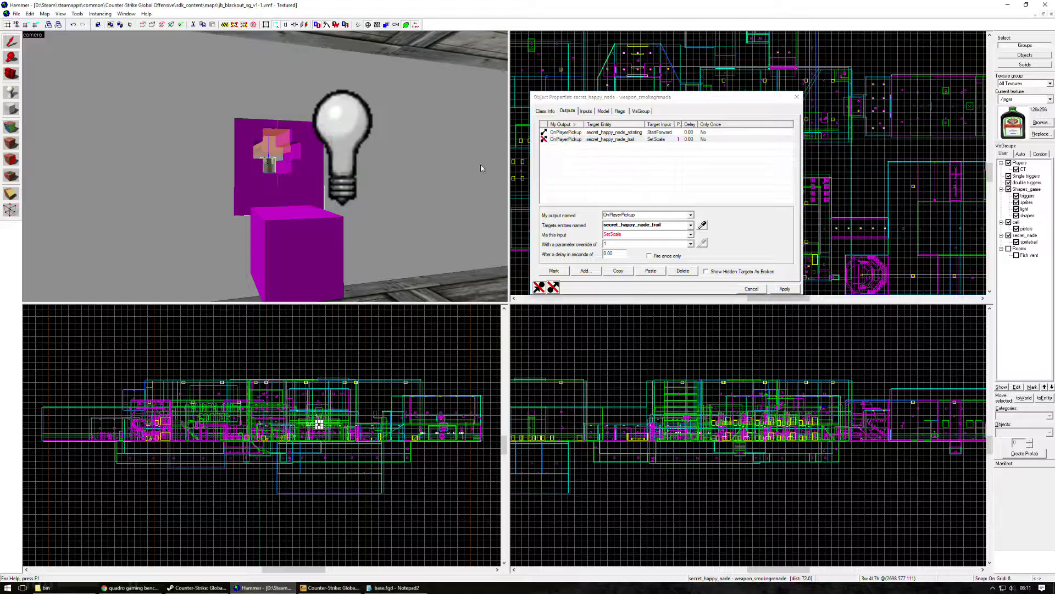
{"action": "left_click", "coordinate": [296, 175]}
{"action": "left_click", "coordinate": [240, 183]}
{"action": "left_click", "coordinate": [544, 114]}
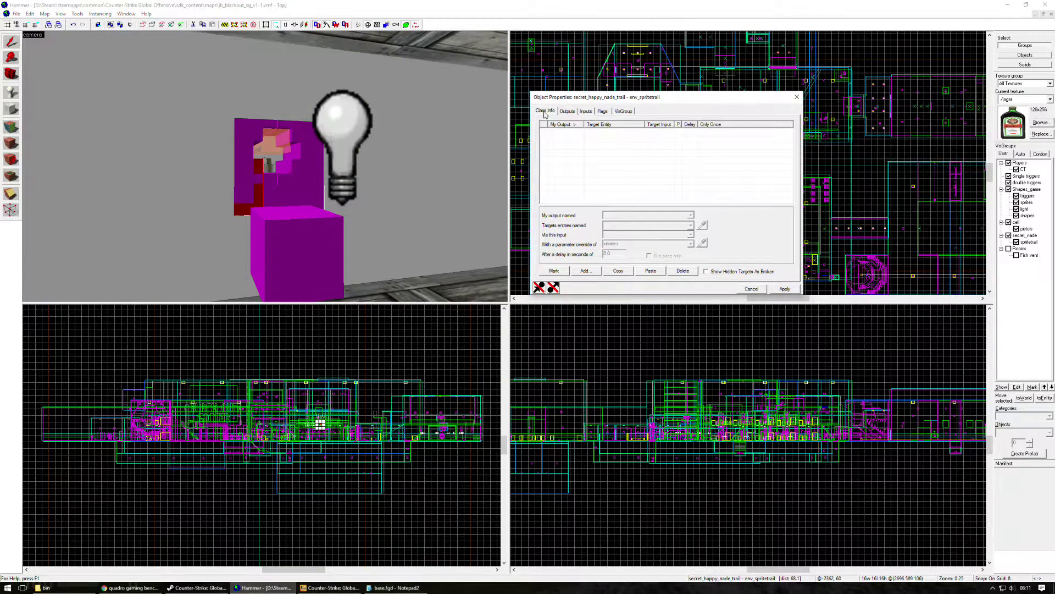
{"action": "left_click", "coordinate": [553, 182]}
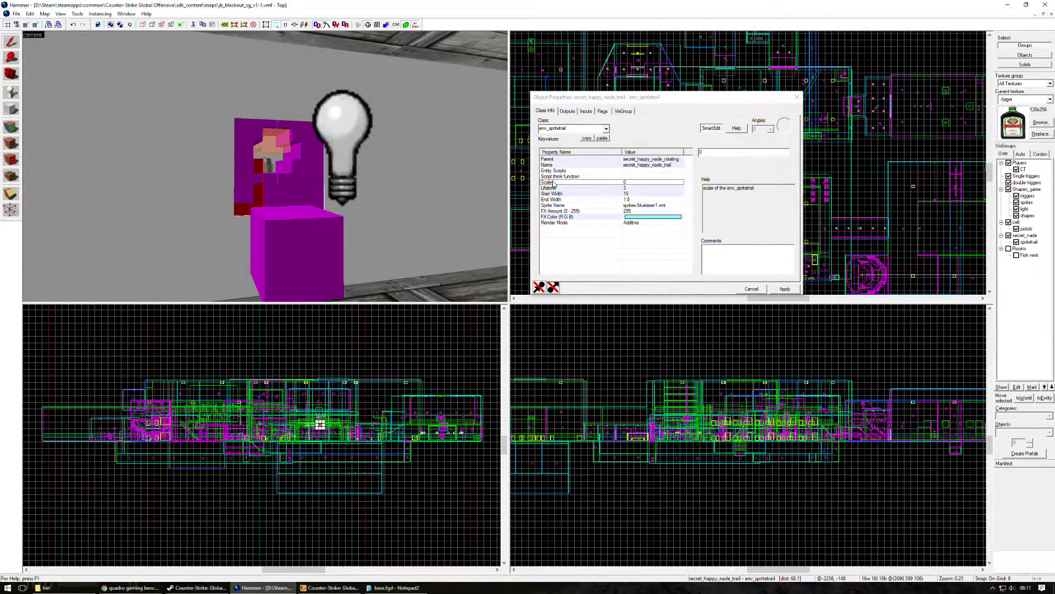
{"action": "left_click", "coordinate": [567, 113]}
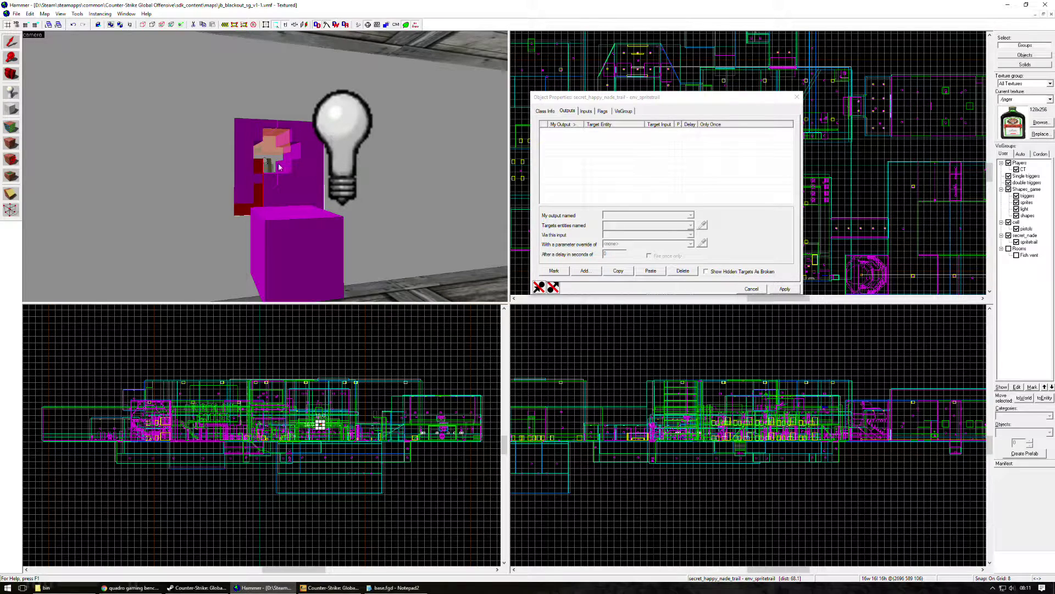
- Recheck the smoke grenade's SetScale output, then switch to File Explorer and point out base.fgd in Counter-Strike Global Offensive\bin
{"action": "left_click", "coordinate": [584, 140]}
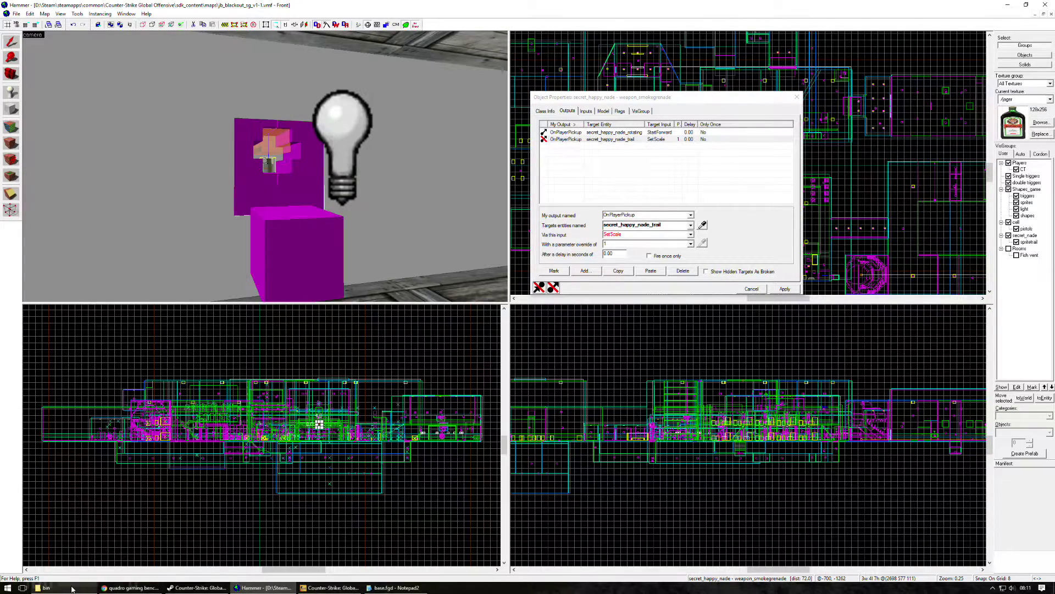
{"action": "left_click", "coordinate": [52, 587]}
{"action": "left_click_drag", "start_coordinate": [356, 170], "coordinate": [436, 154]}
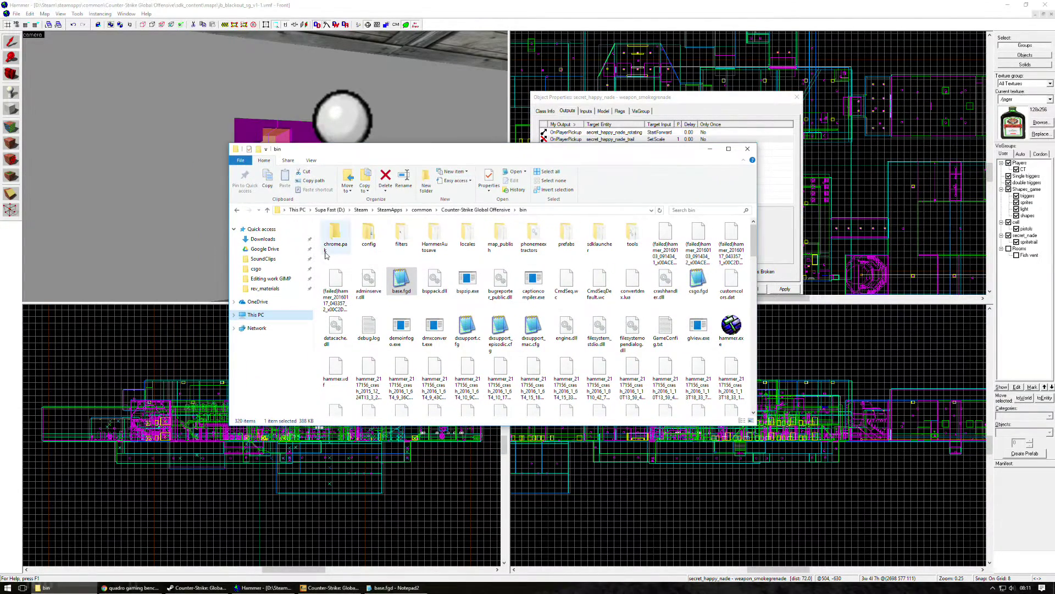
{"action": "left_click", "coordinate": [552, 212]}
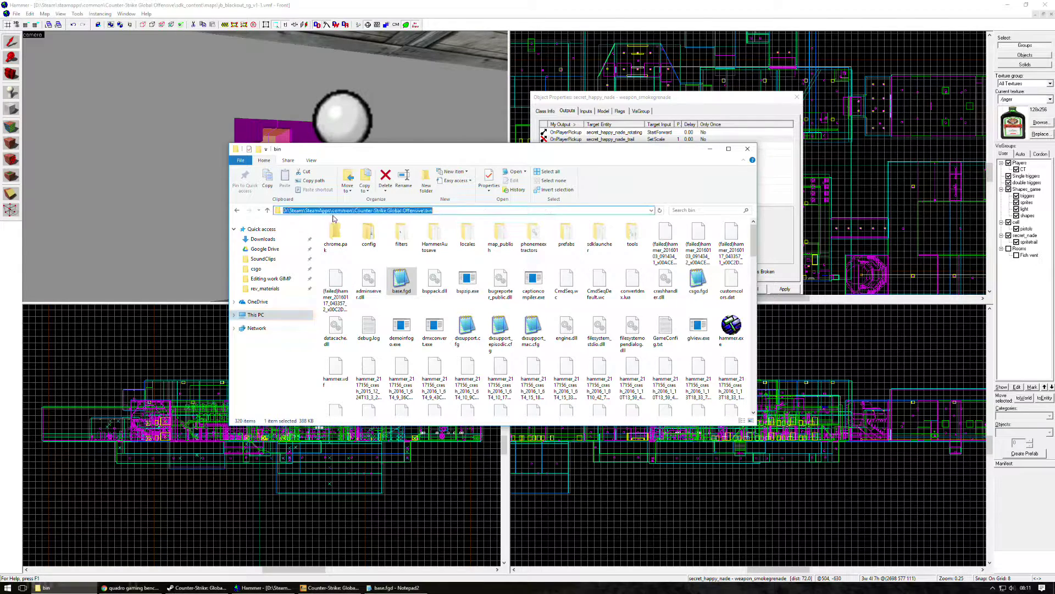
{"action": "left_click_drag", "start_coordinate": [307, 210], "coordinate": [422, 210]}
{"action": "left_click", "coordinate": [364, 212]}
{"action": "double_click", "coordinate": [431, 211]}
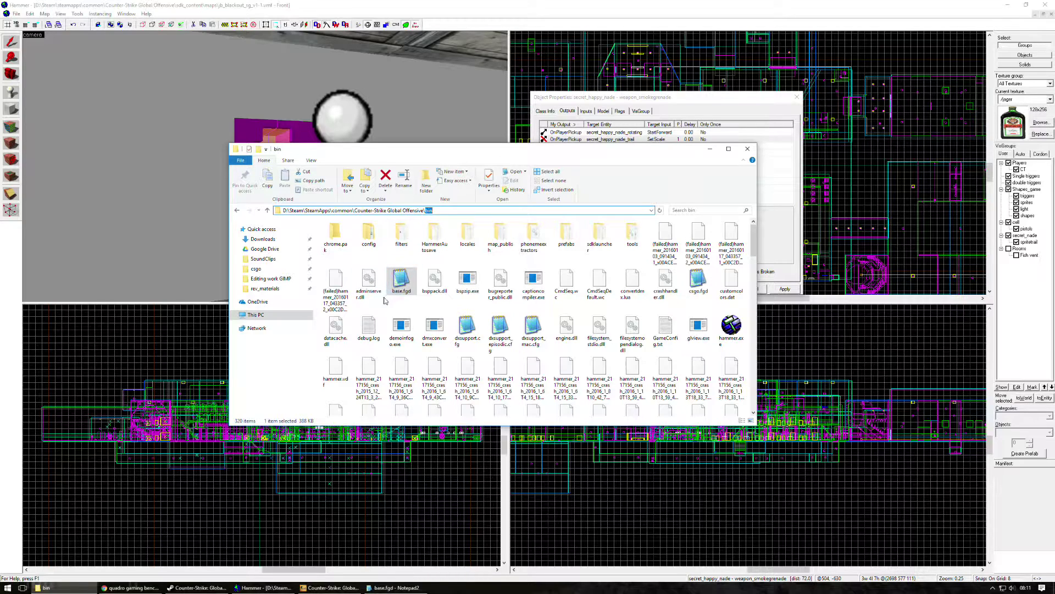
{"action": "left_click", "coordinate": [404, 289]}
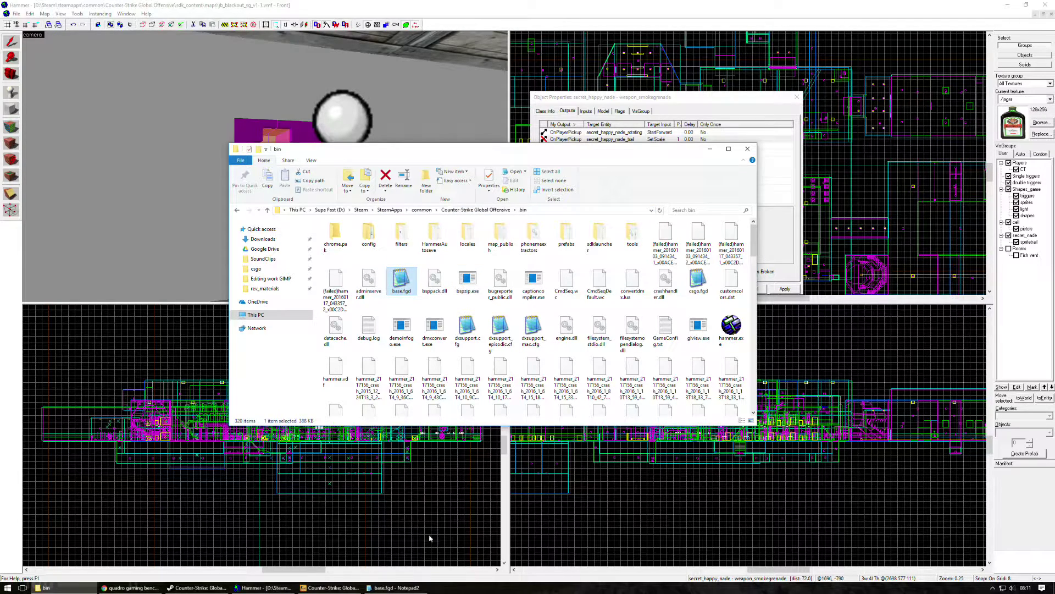
- Switch to base.fgd in Notepad2 and search for env_sprite from the beginning of the file
{"action": "left_click", "coordinate": [396, 587]}
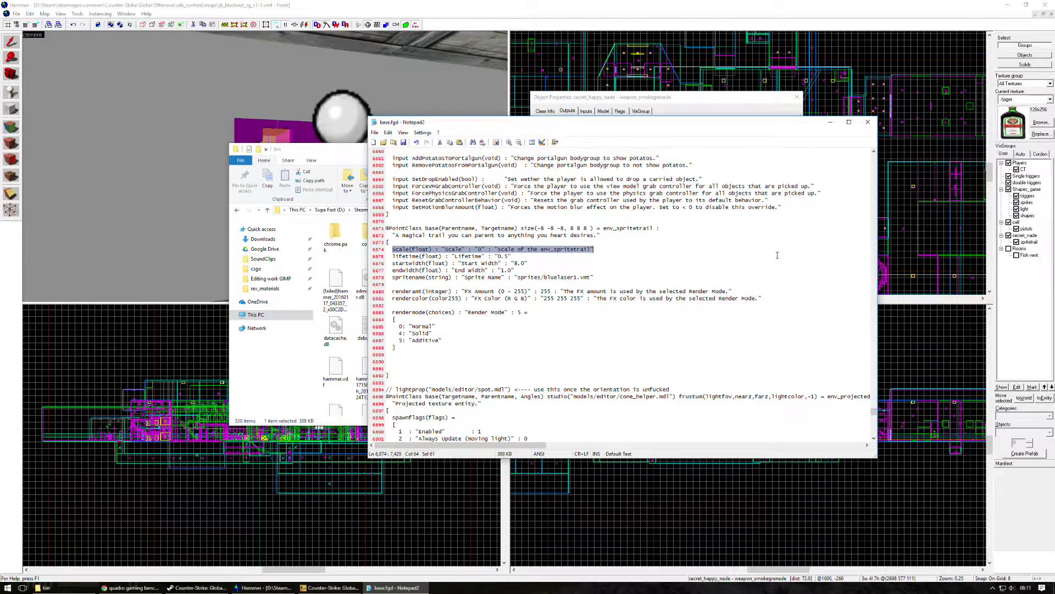
{"action": "left_click_drag", "start_coordinate": [875, 412], "coordinate": [876, 157]}
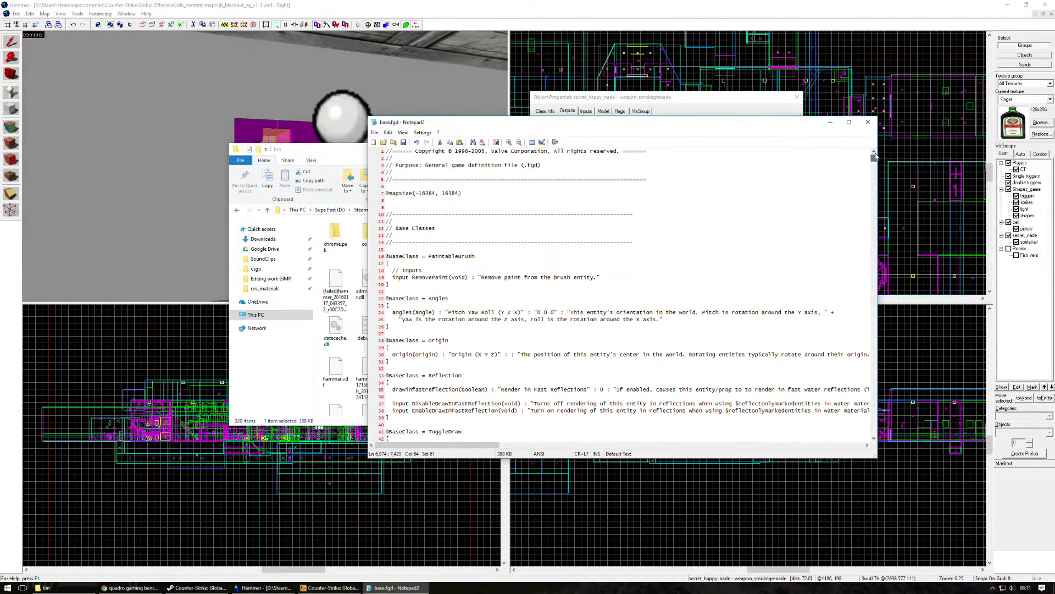
{"action": "key", "text": "ctrl+f"}
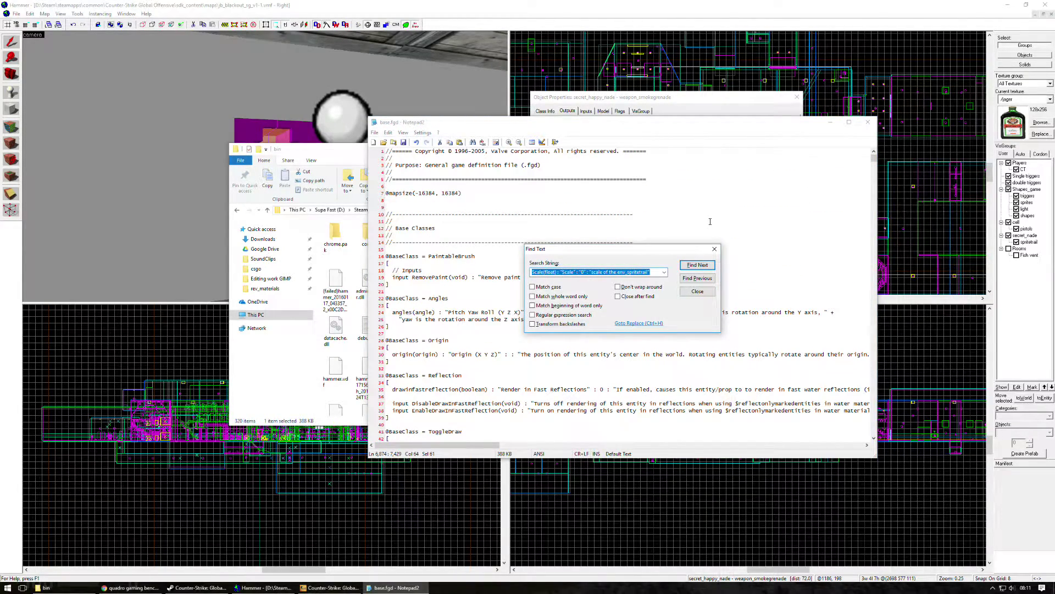
{"action": "type", "text": "env_spri"}
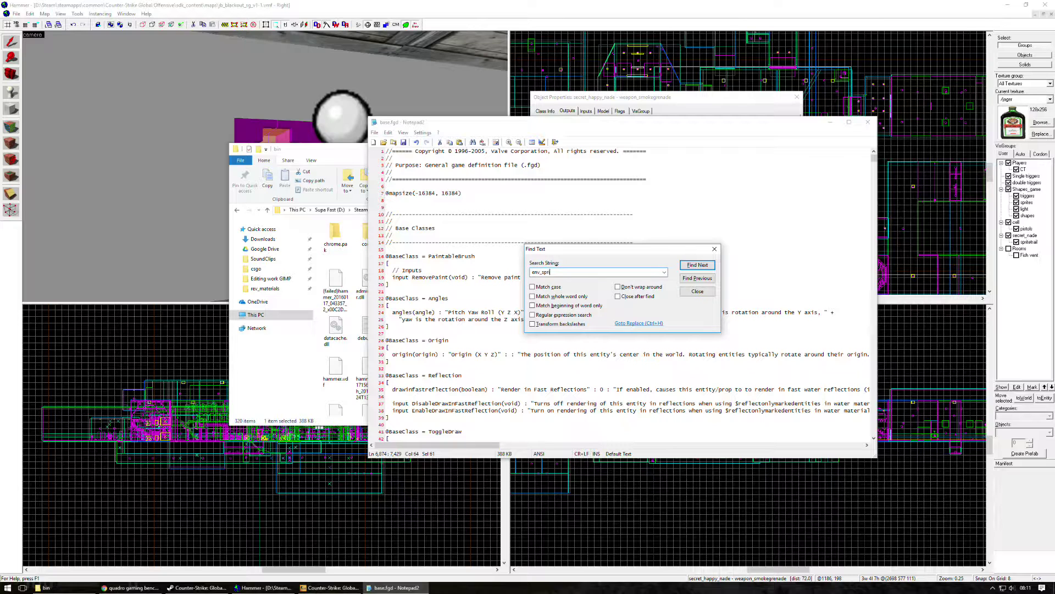
{"action": "type", "text": "te"}
{"action": "key", "text": "Return"}
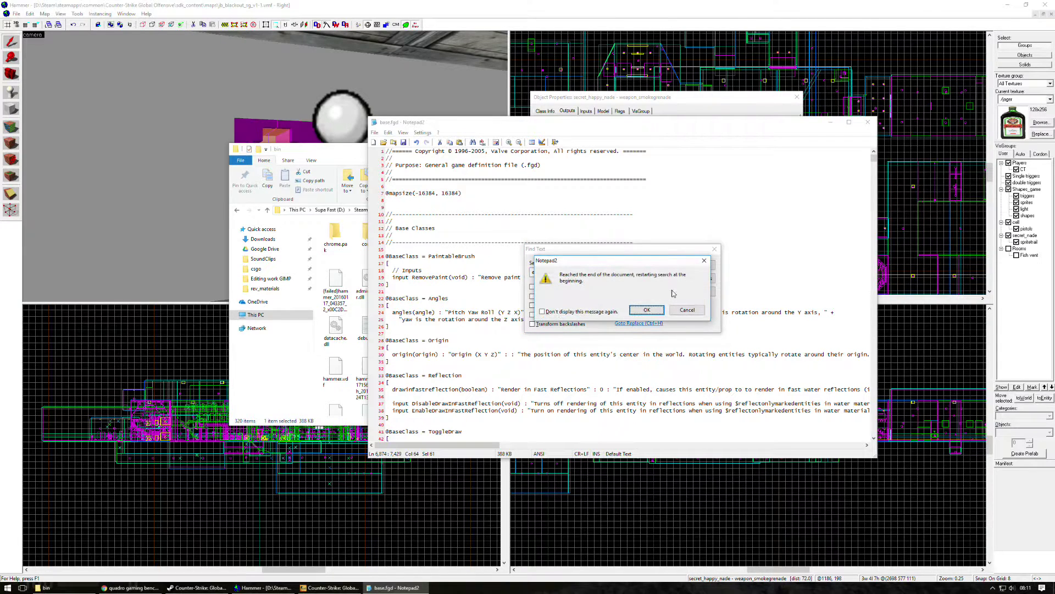
{"action": "left_click", "coordinate": [647, 310]}
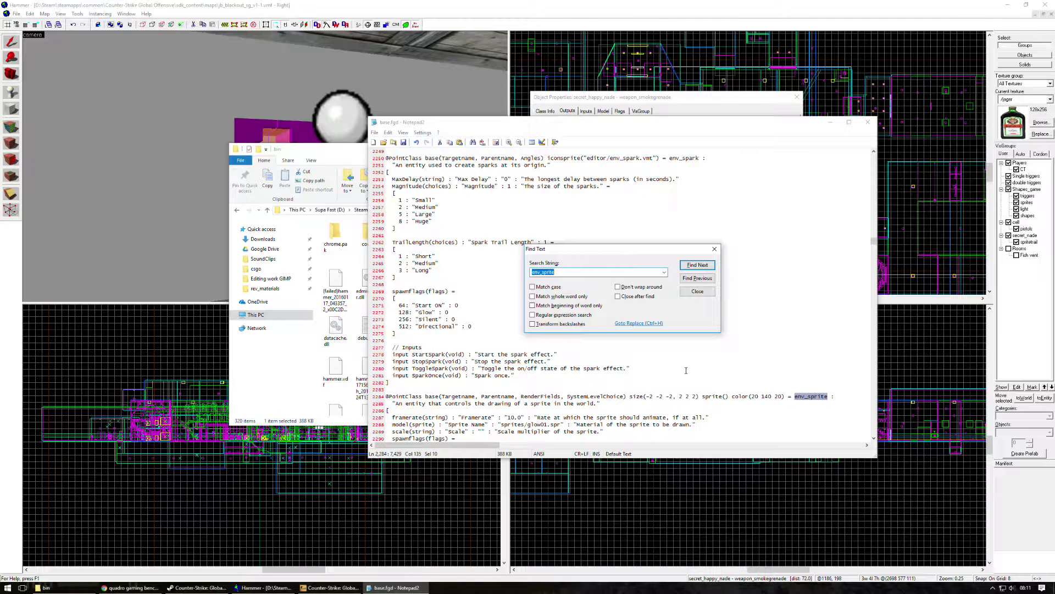
- Move the search dialog off the text and examine the scale keyvalue line in the env_sprite definition
{"action": "left_click_drag", "start_coordinate": [681, 249], "coordinate": [930, 214]}
{"action": "left_click", "coordinate": [706, 396]}
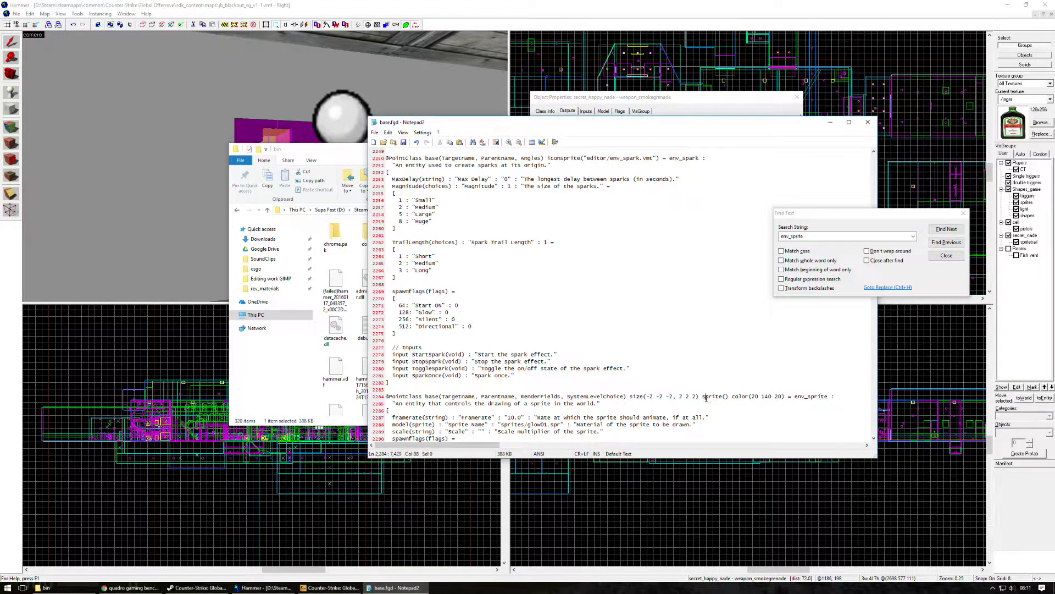
{"action": "left_click_drag", "start_coordinate": [443, 400], "coordinate": [527, 403]}
{"action": "scroll", "coordinate": [525, 407], "scroll_direction": "down", "scroll_amount": 3}
{"action": "left_click_drag", "start_coordinate": [387, 368], "coordinate": [598, 368]}
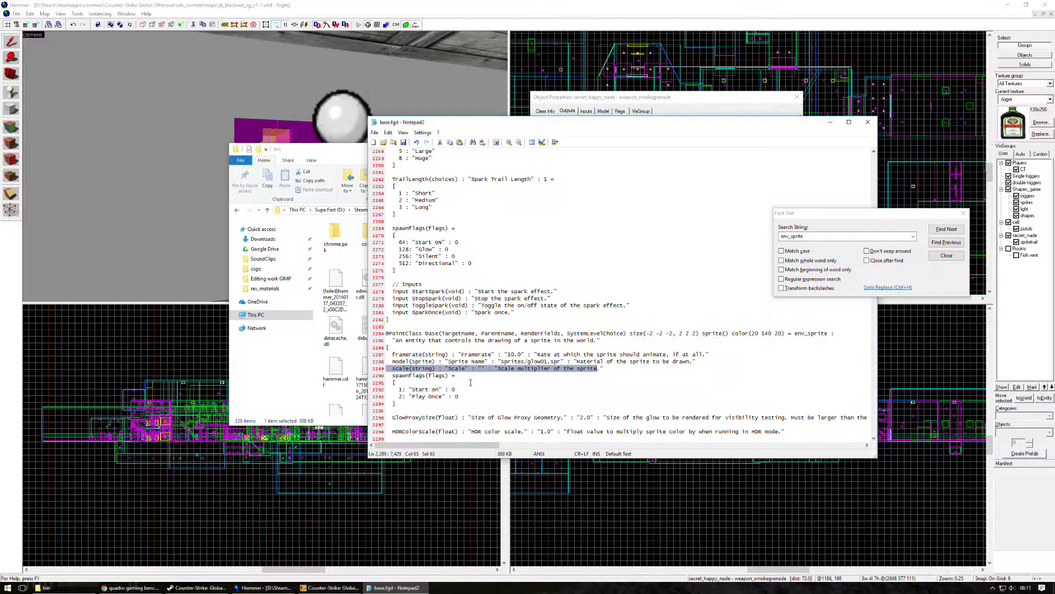
{"action": "scroll", "coordinate": [471, 382], "scroll_direction": "down", "scroll_amount": 4}
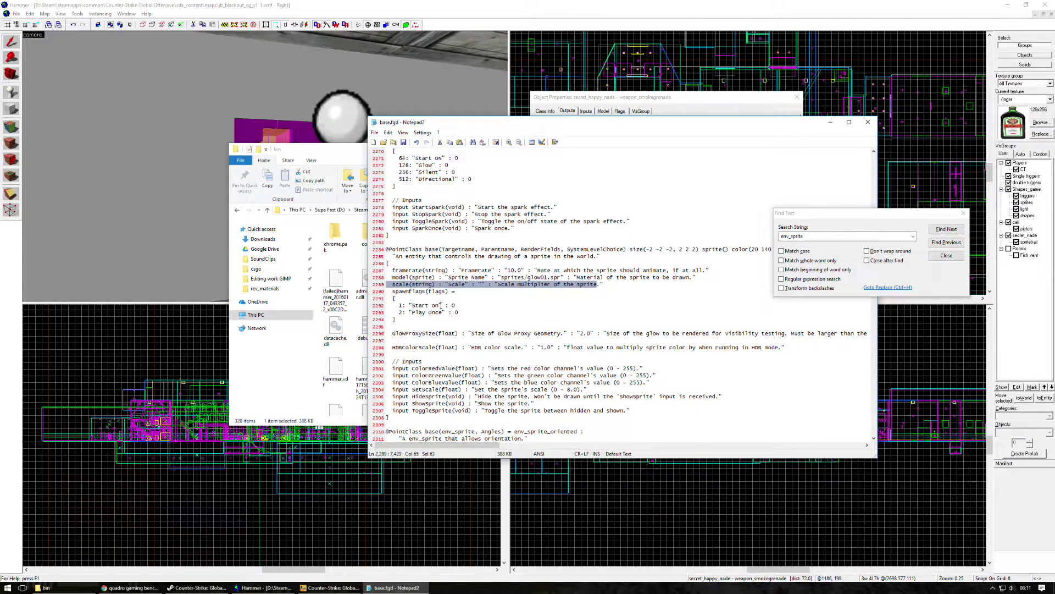
{"action": "left_click_drag", "start_coordinate": [395, 284], "coordinate": [604, 284]}
{"action": "left_click", "coordinate": [481, 284]}
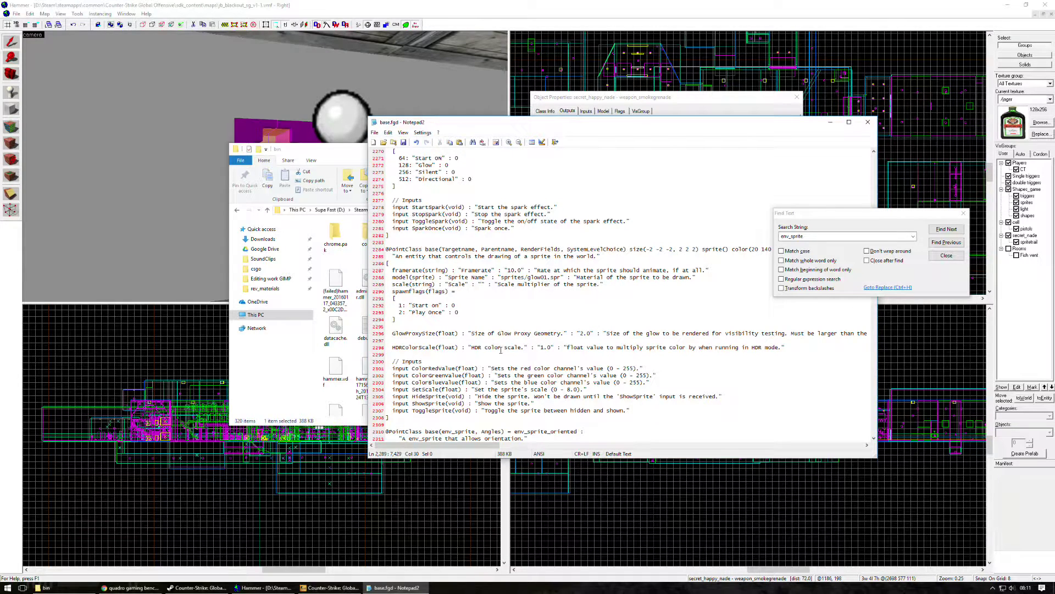
- Copy the "input SetScale(float)" line from the inputs of the env_sprite definition
{"action": "scroll", "coordinate": [500, 350], "scroll_direction": "down", "scroll_amount": 1}
{"action": "scroll", "coordinate": [460, 382], "scroll_direction": "down", "scroll_amount": 1}
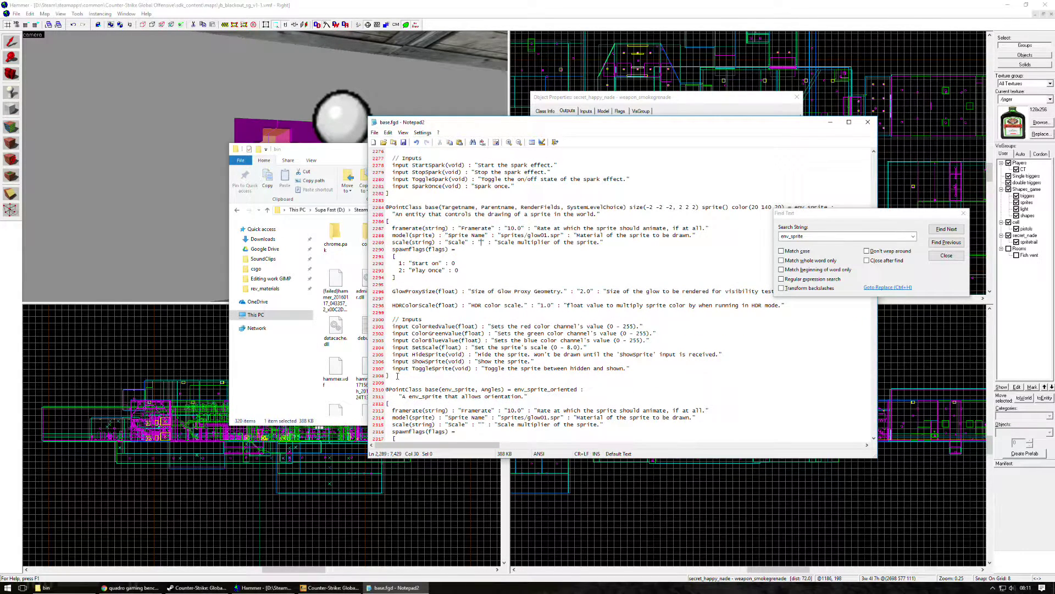
{"action": "left_click_drag", "start_coordinate": [393, 347], "coordinate": [659, 345]}
{"action": "key", "text": "ctrl+c"}
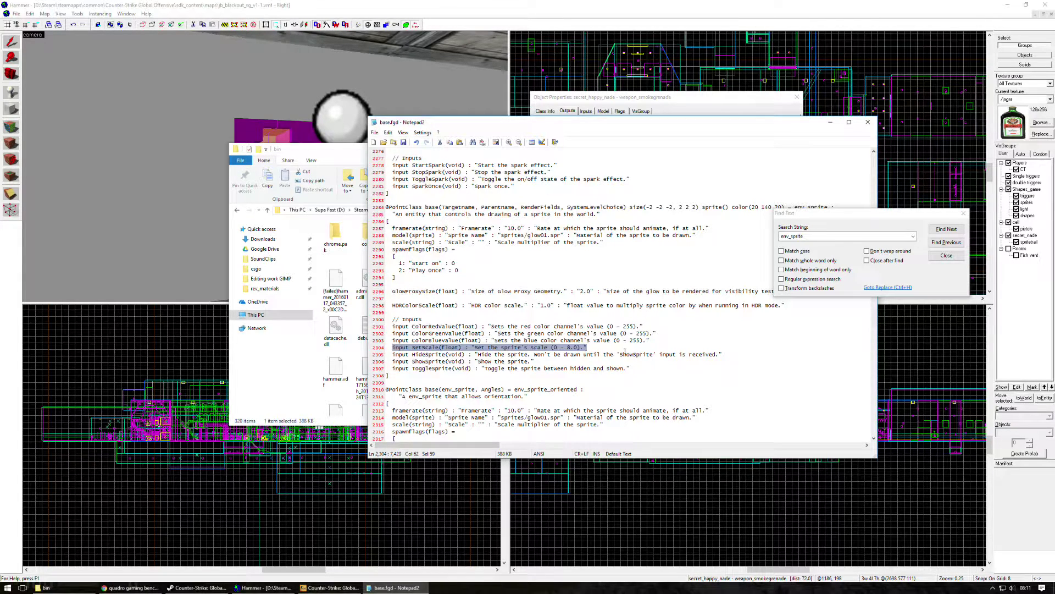
- Step through the env_sprite matches to the env_spritetrail definition and bring its closing part into view
{"action": "left_click", "coordinate": [940, 231]}
{"action": "left_click", "coordinate": [940, 231]}
{"action": "left_click", "coordinate": [940, 231]}
{"action": "left_click", "coordinate": [940, 233]}
{"action": "left_click", "coordinate": [940, 233]}
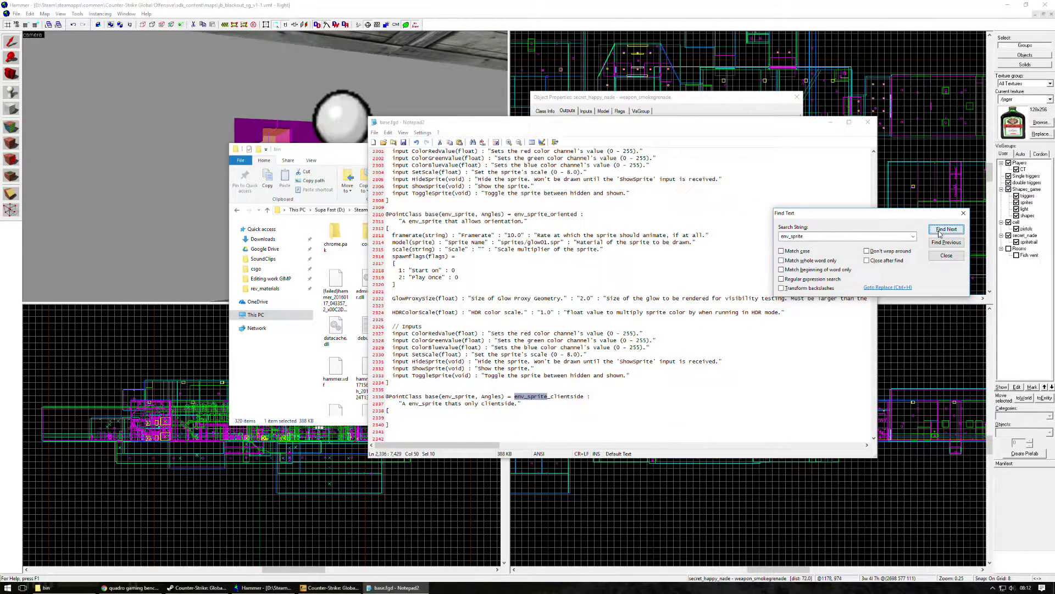
{"action": "left_click", "coordinate": [939, 232]}
{"action": "left_click", "coordinate": [940, 233]}
{"action": "scroll", "coordinate": [583, 421], "scroll_direction": "down", "scroll_amount": 2}
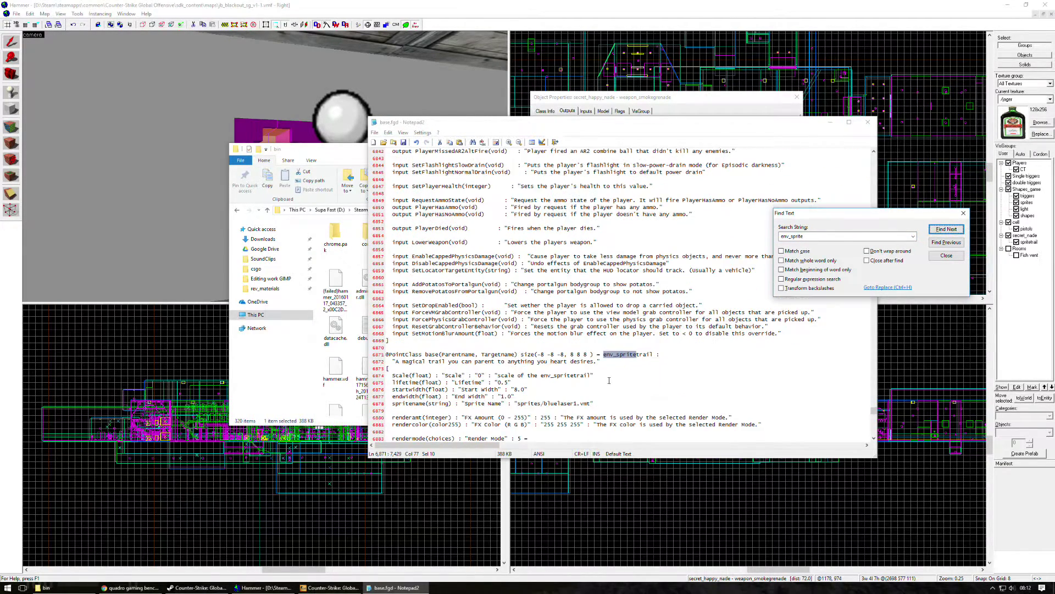
{"action": "scroll", "coordinate": [613, 358], "scroll_direction": "down", "scroll_amount": 4}
- Paste the SetScale input line below the env_spritetrail render mode choices, save base.fgd, and close the search dialog
{"action": "left_click", "coordinate": [391, 282]}
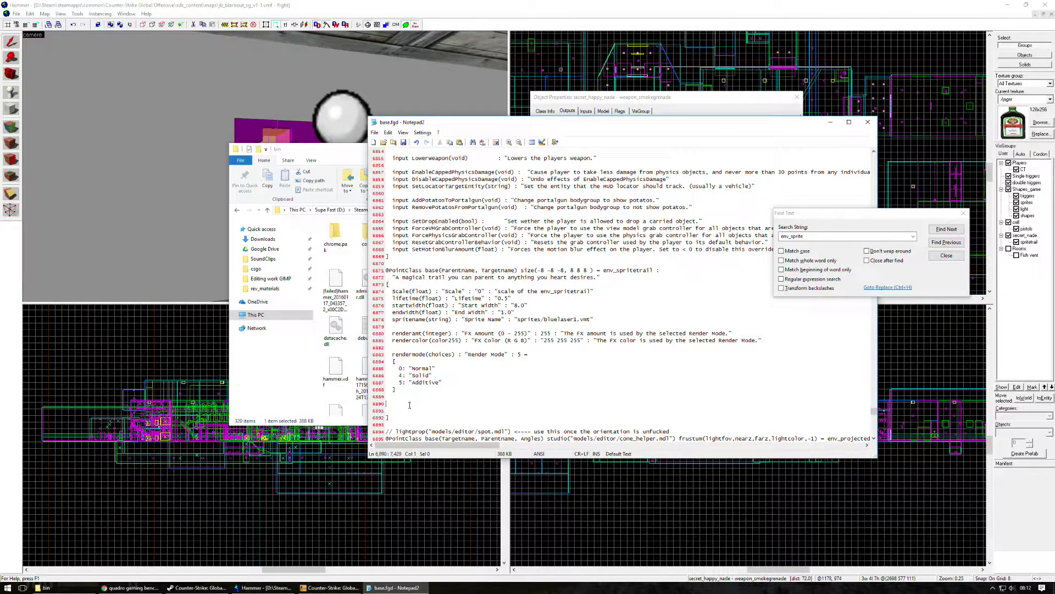
{"action": "key", "text": "ctrl+v"}
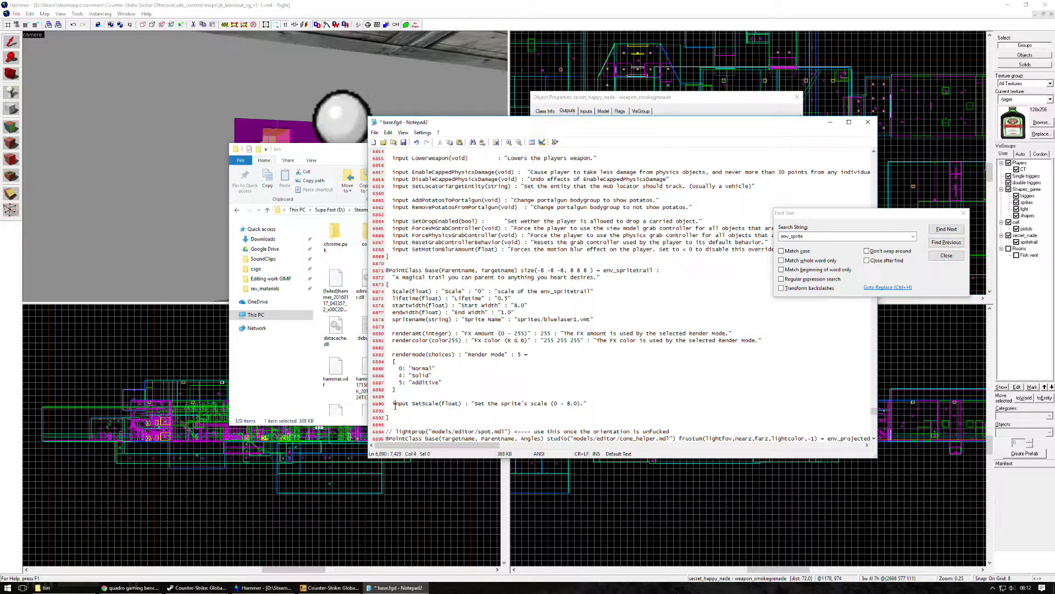
{"action": "left_click_drag", "start_coordinate": [394, 405], "coordinate": [602, 403]}
{"action": "left_click", "coordinate": [392, 403]}
{"action": "left_click", "coordinate": [587, 402], "text": "shift"}
{"action": "key", "text": "ctrl+s"}
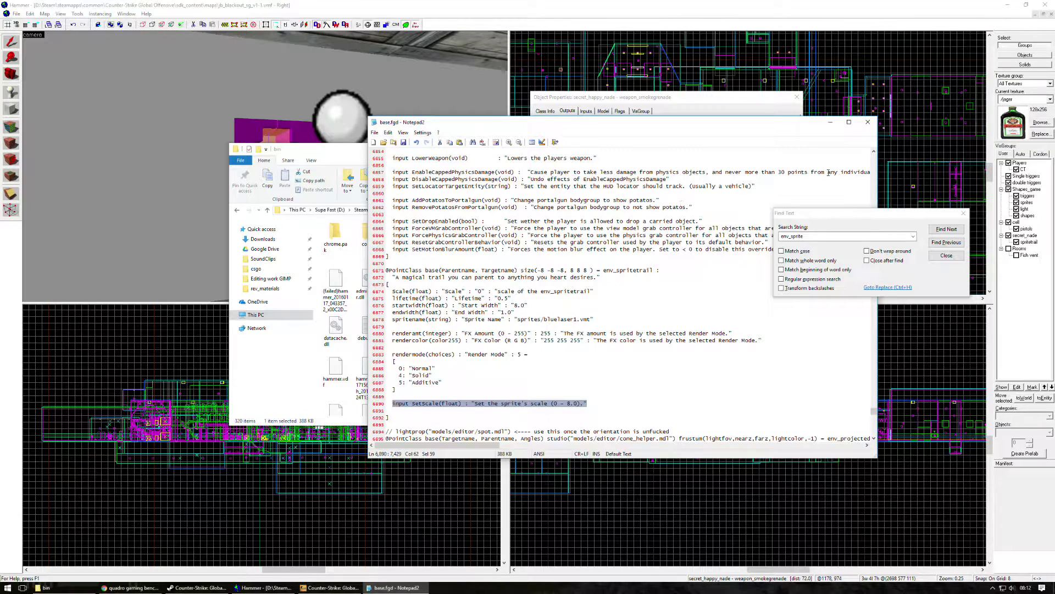
{"action": "left_click", "coordinate": [964, 213]}
{"action": "left_click", "coordinate": [757, 195]}
{"action": "left_click", "coordinate": [487, 340]}
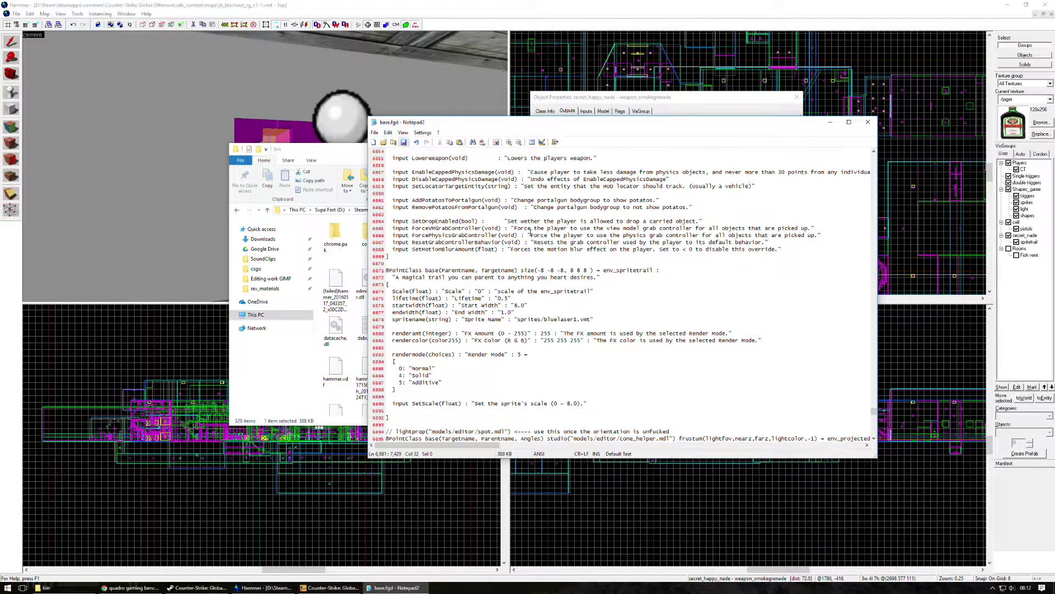
- Switch to Hammer, close it while saving the changes to rev_test_v2.vmf, and launch Hammer again
{"action": "left_click", "coordinate": [627, 6]}
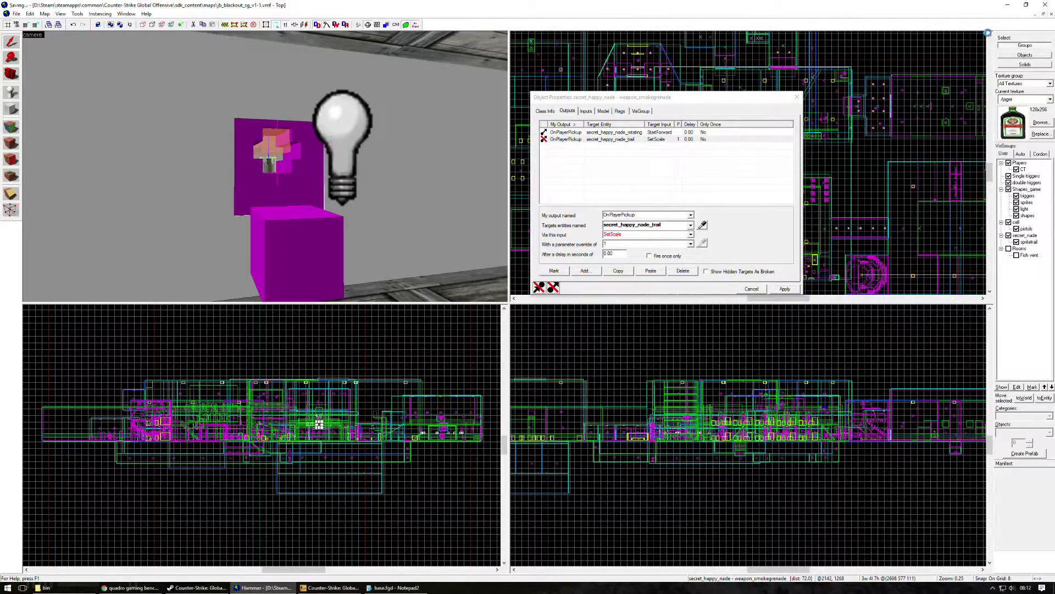
{"action": "left_click", "coordinate": [1045, 5]}
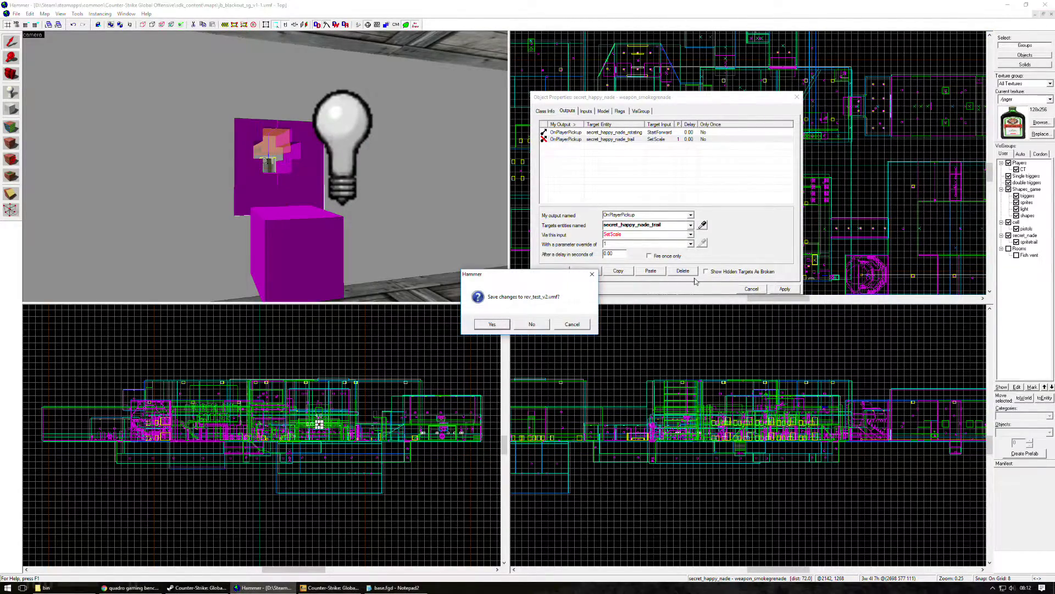
{"action": "left_click", "coordinate": [501, 322]}
{"action": "left_click", "coordinate": [208, 588]}
{"action": "double_click", "coordinate": [440, 289]}
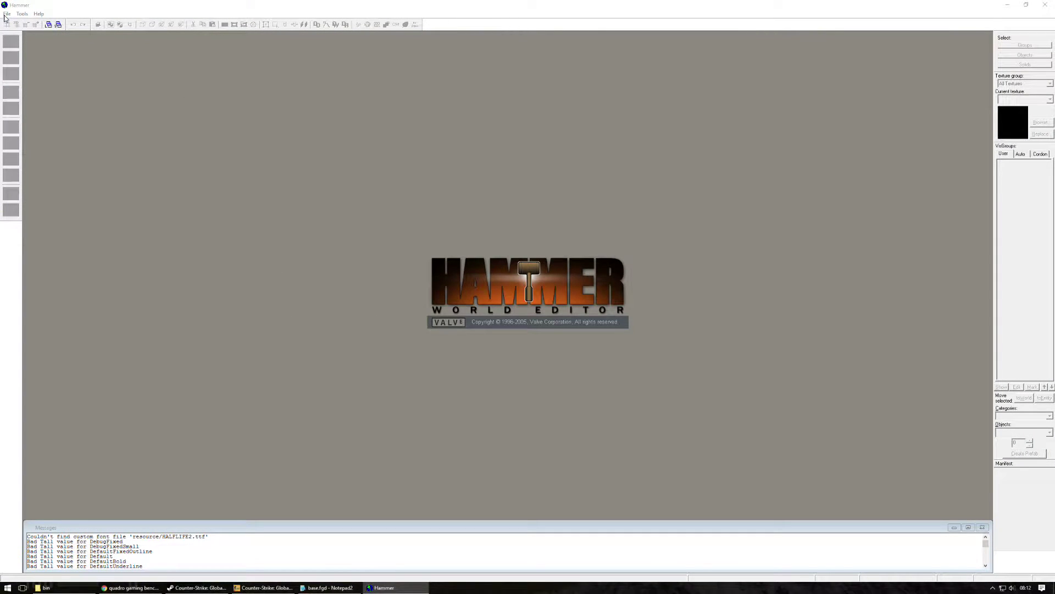
- Reopen the recent map rev_test_v2.vmf, followed by jb_blackout_sg_v1-1.vmf
{"action": "left_click", "coordinate": [6, 14]}
{"action": "left_click", "coordinate": [33, 44]}
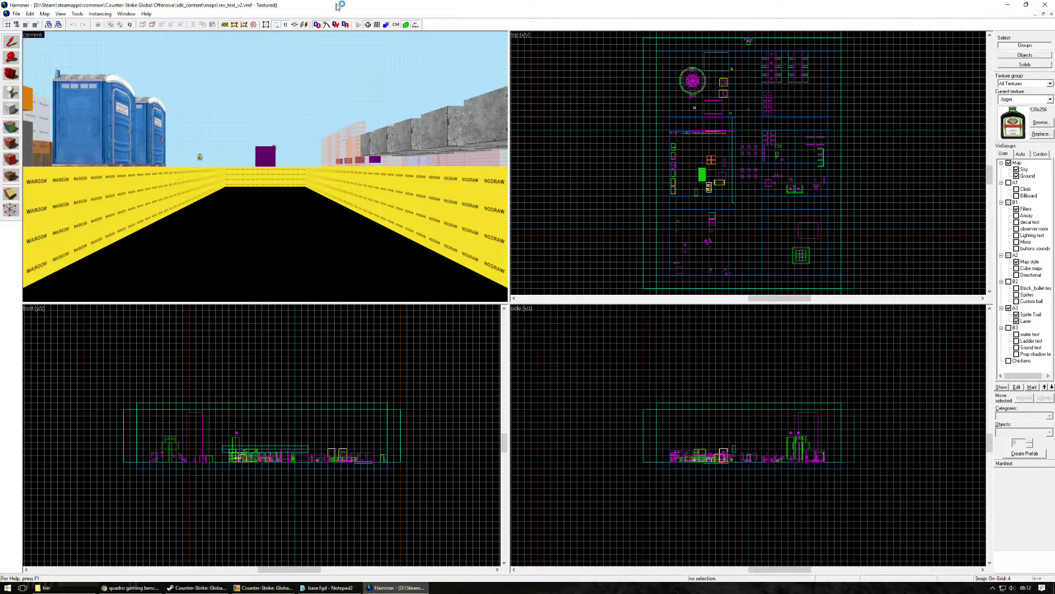
{"action": "left_click", "coordinate": [17, 14]}
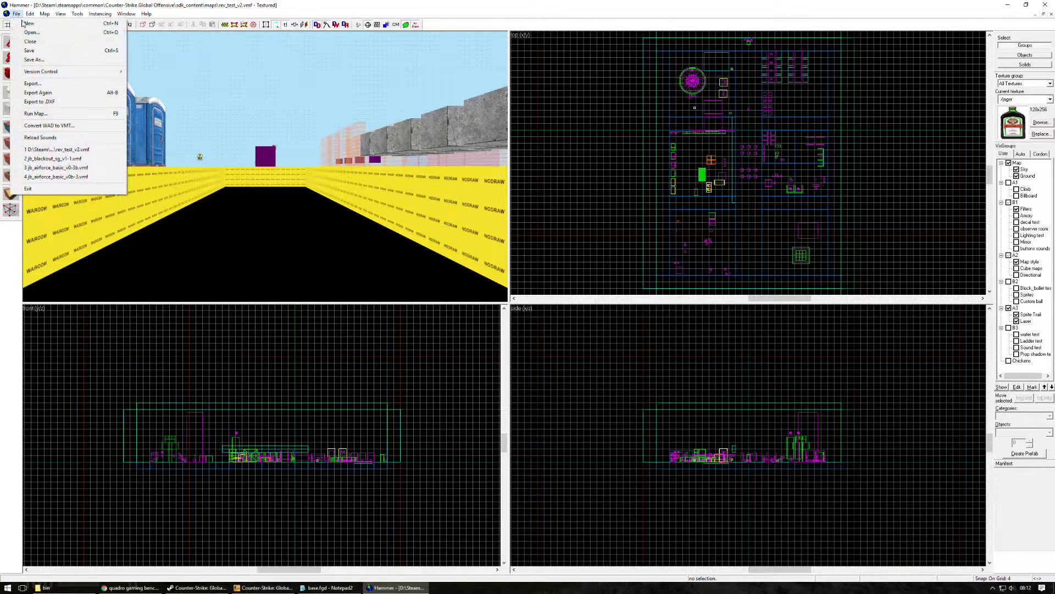
{"action": "left_click", "coordinate": [92, 160]}
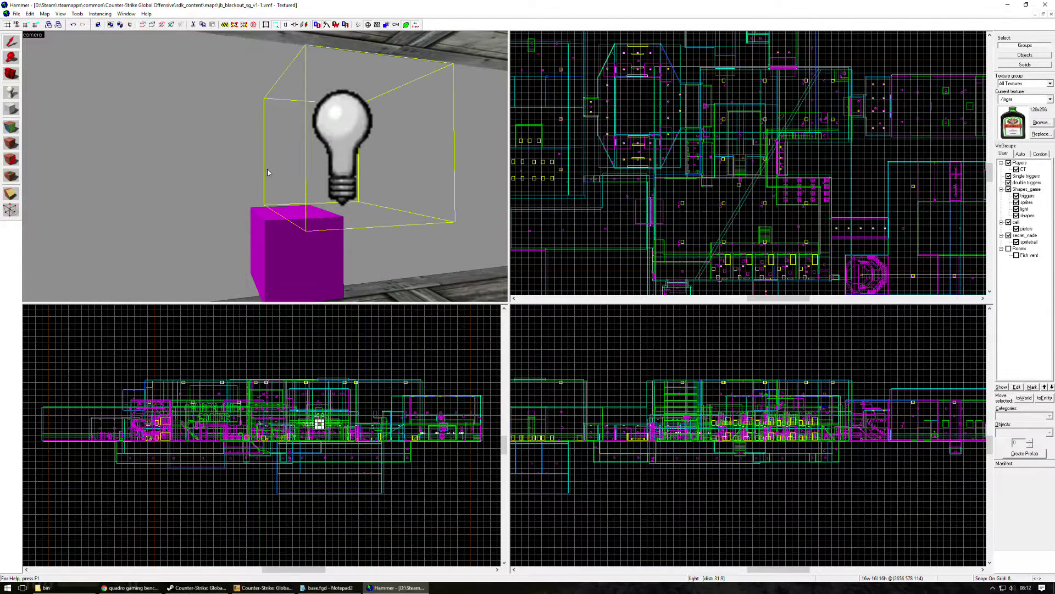
- Open the secret_happy_nade smoke grenade's outputs and inspect its OnPlayerPickup output that fires SetScale on secret_happy_nade_trail
{"action": "left_click", "coordinate": [268, 170]}
{"action": "key", "text": "Delete"}
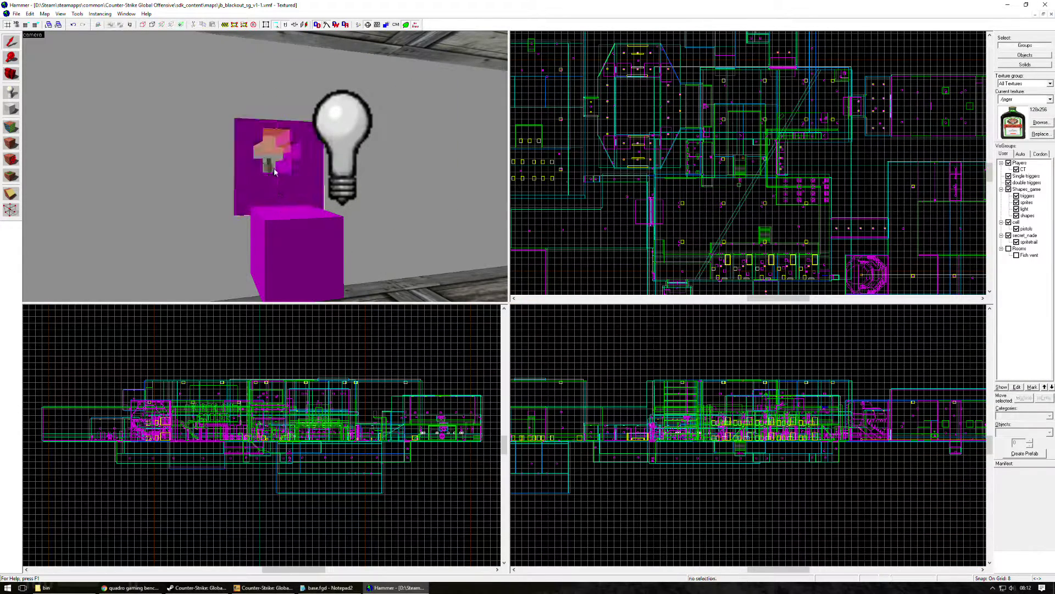
{"action": "double_click", "coordinate": [268, 166]}
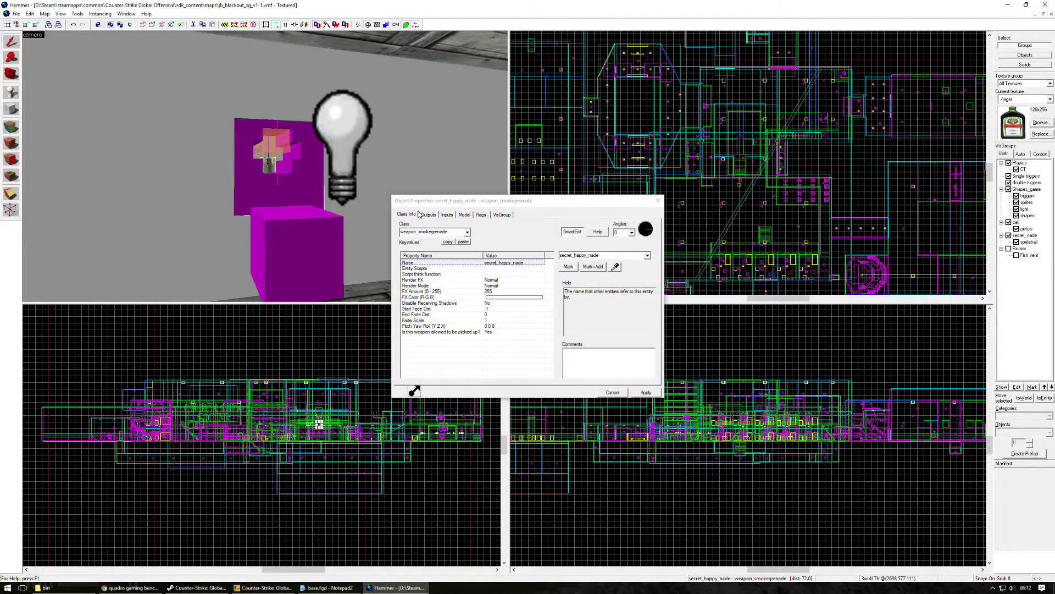
{"action": "left_click", "coordinate": [429, 215]}
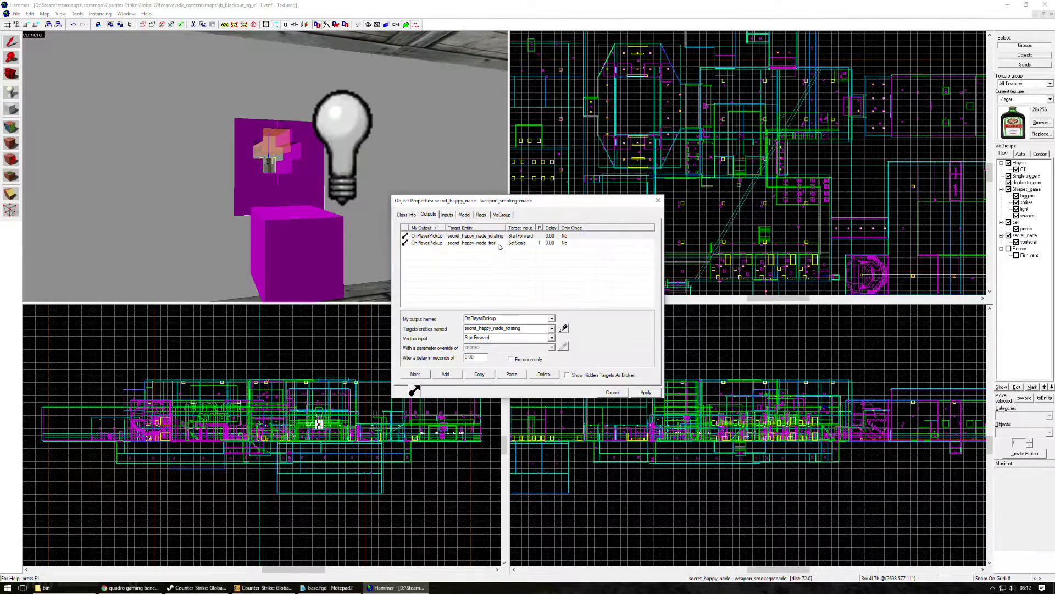
{"action": "left_click", "coordinate": [423, 243]}
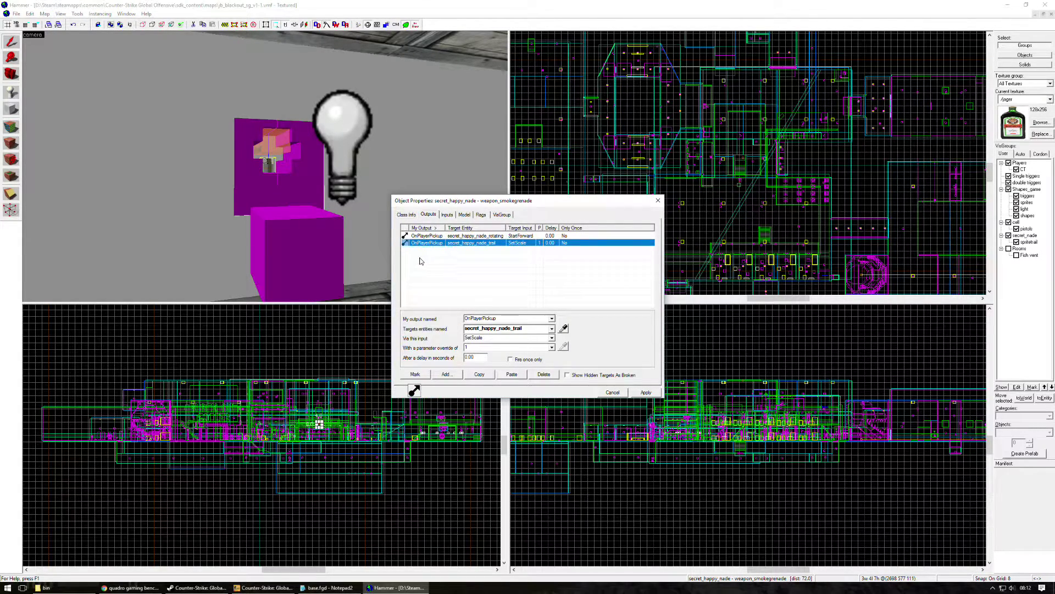
- Switch back to base.fgd in Notepad2 and highlight the scale keyvalue line in the env_spritetrail definition
{"action": "left_click", "coordinate": [328, 587]}
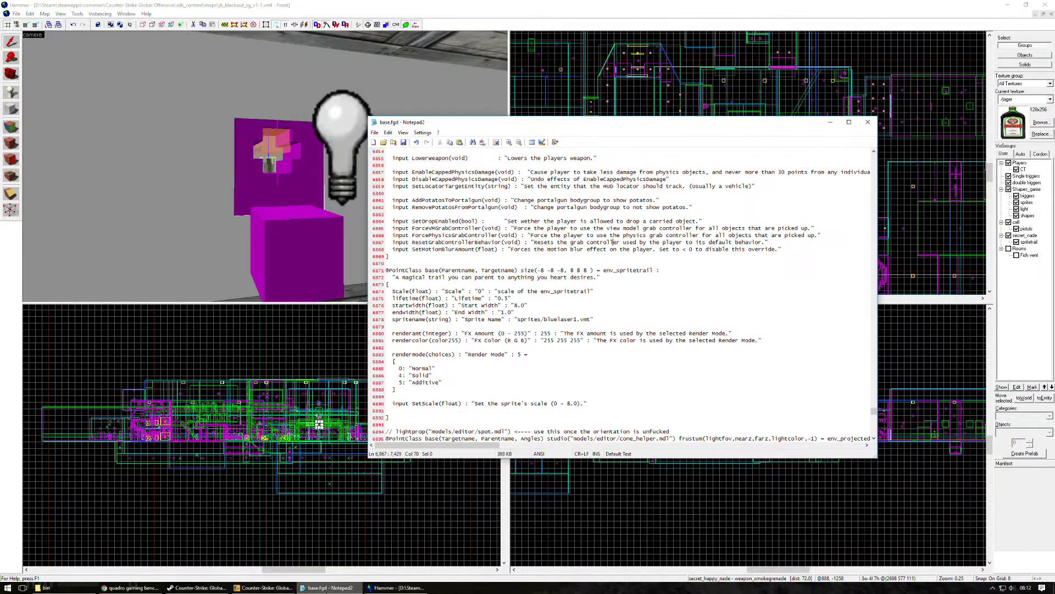
{"action": "left_click_drag", "start_coordinate": [400, 291], "coordinate": [610, 291]}
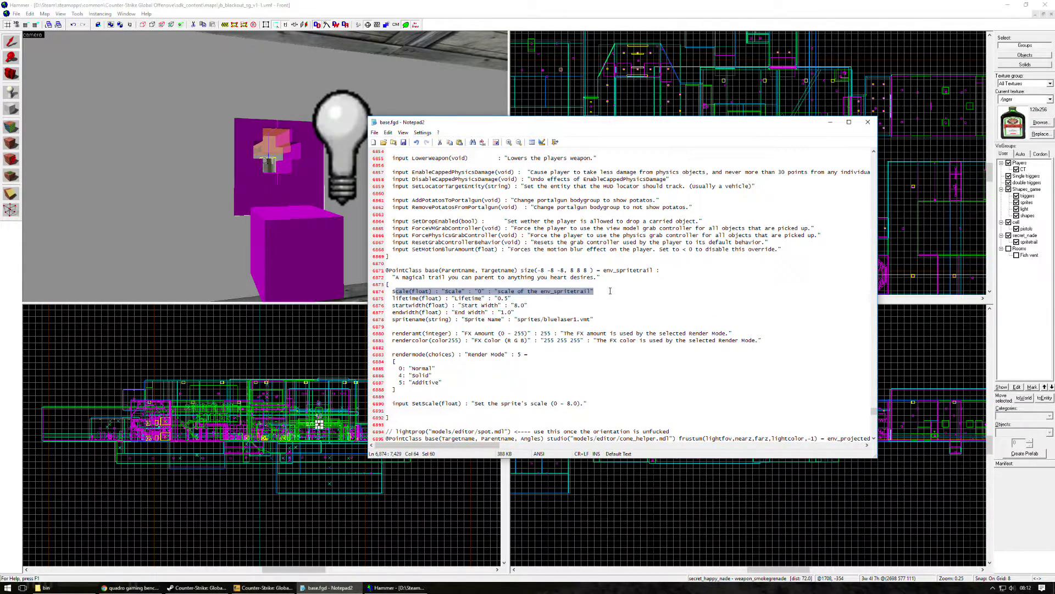
- Examine the scale keyvalue's description and the lifetime, width and sprite name lines in the env_spritetrail definition by highlighting them
{"action": "left_click", "coordinate": [496, 292]}
{"action": "left_click_drag", "start_coordinate": [495, 292], "coordinate": [600, 285]}
{"action": "left_click", "coordinate": [591, 293]}
{"action": "double_click", "coordinate": [590, 292]}
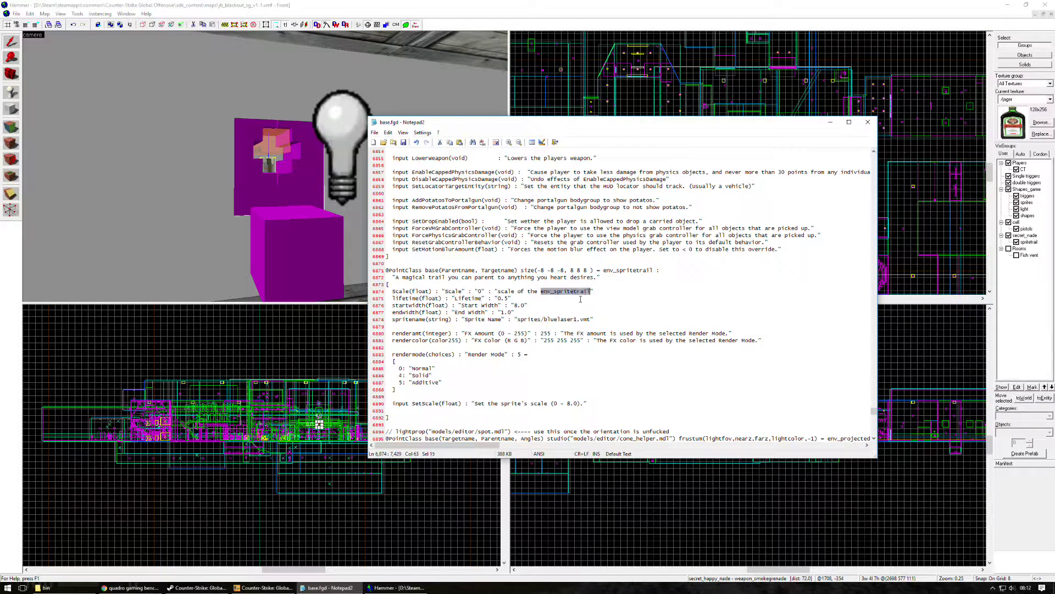
{"action": "left_click", "coordinate": [478, 292]}
{"action": "left_click_drag", "start_coordinate": [498, 298], "coordinate": [521, 306]}
{"action": "left_click_drag", "start_coordinate": [412, 306], "coordinate": [438, 325]}
- Review the env_spritetrail block from its description through the keyvalues and render settings down to the render mode choices
{"action": "left_click_drag", "start_coordinate": [450, 362], "coordinate": [406, 278]}
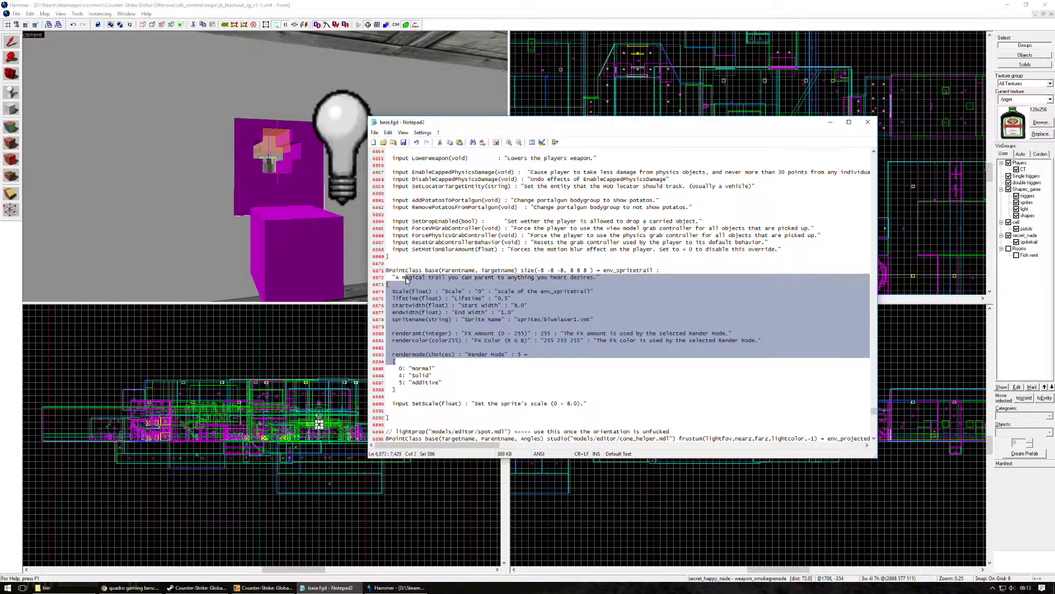
{"action": "left_click", "coordinate": [435, 312]}
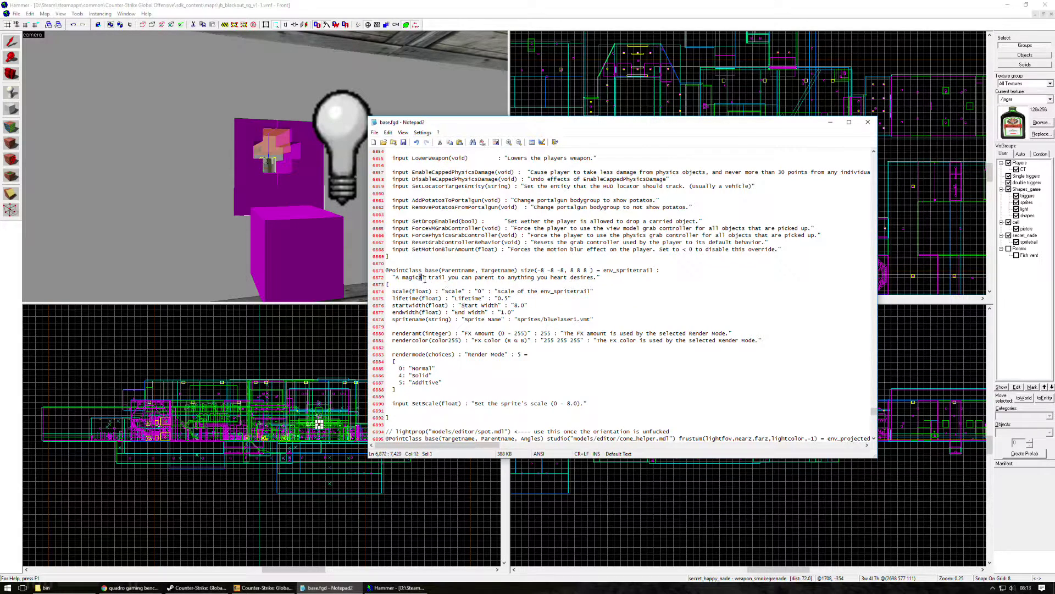
{"action": "left_click_drag", "start_coordinate": [424, 278], "coordinate": [432, 376]}
{"action": "left_click", "coordinate": [501, 305]}
{"action": "left_click_drag", "start_coordinate": [423, 291], "coordinate": [434, 325]}
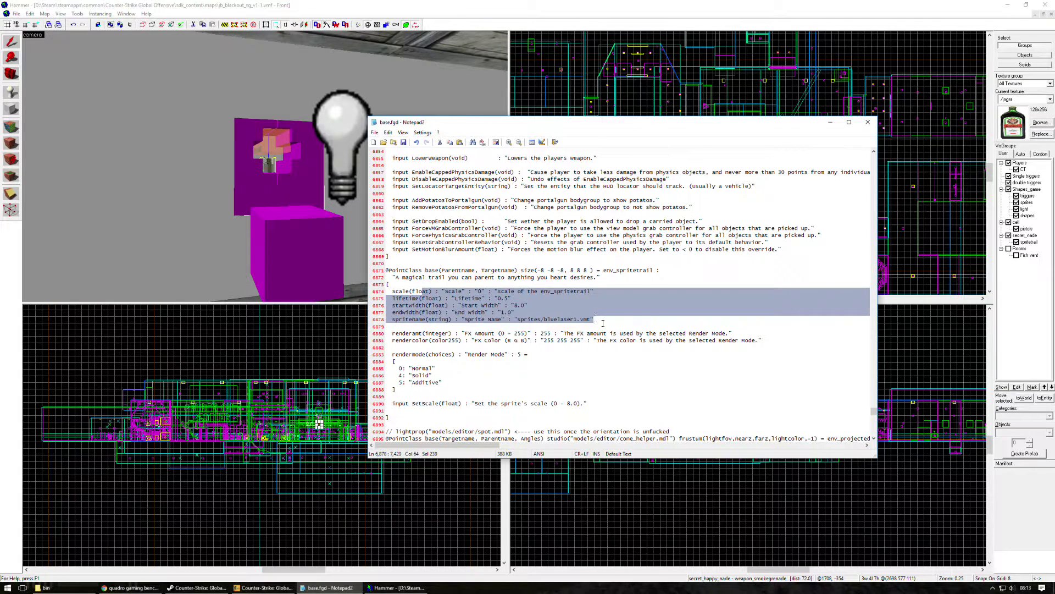
{"action": "left_click", "coordinate": [434, 326]}
{"action": "scroll", "coordinate": [492, 299], "scroll_direction": "down", "scroll_amount": 2}
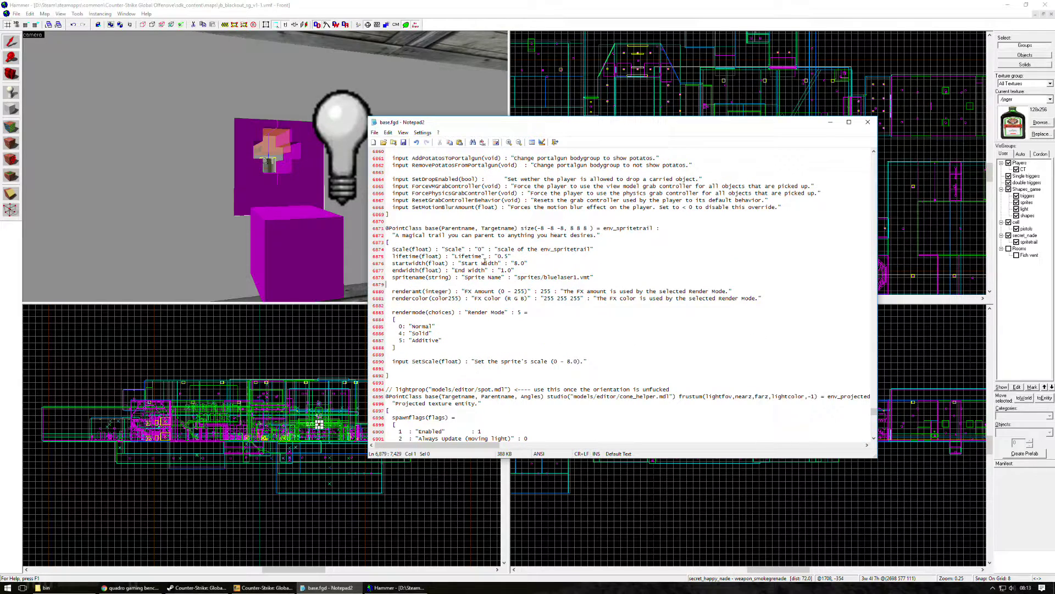
{"action": "left_click_drag", "start_coordinate": [491, 333], "coordinate": [540, 300]}
{"action": "left_click", "coordinate": [455, 281]}
{"action": "left_click", "coordinate": [551, 307]}
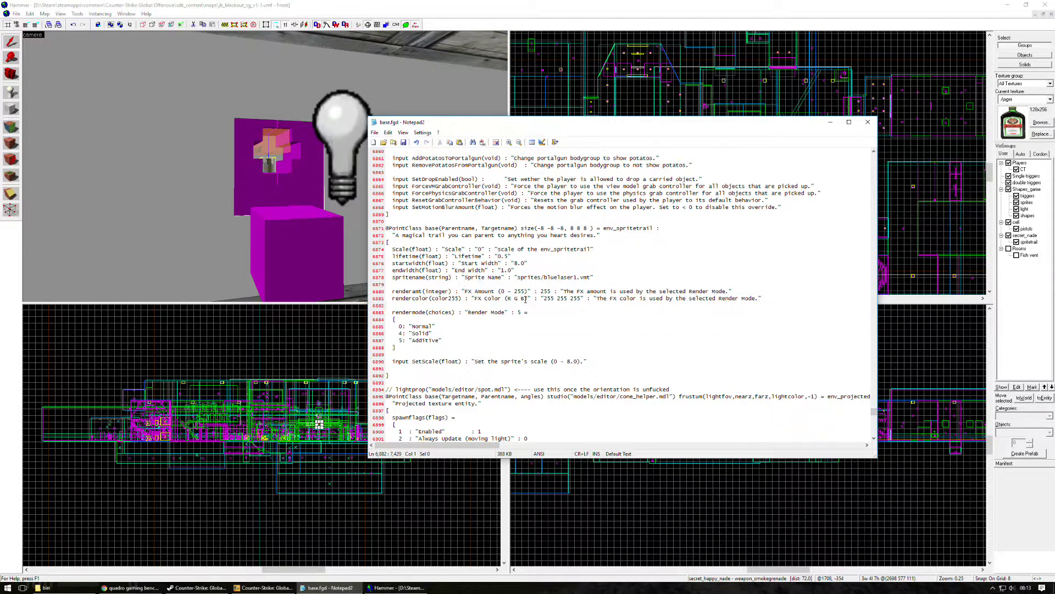